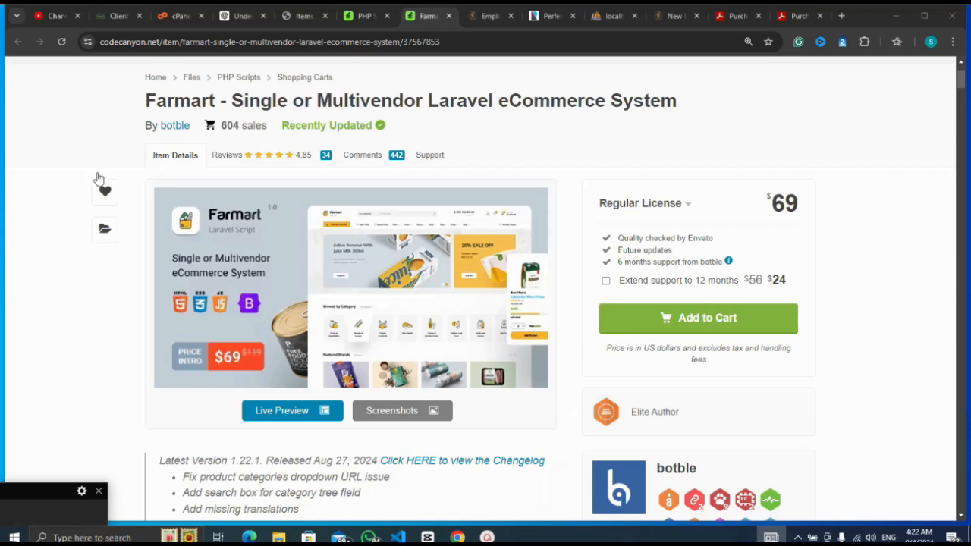
Switch from the CodeCanyon Farmart item page to the cPanel dashboard tab.
left_click(174, 13)
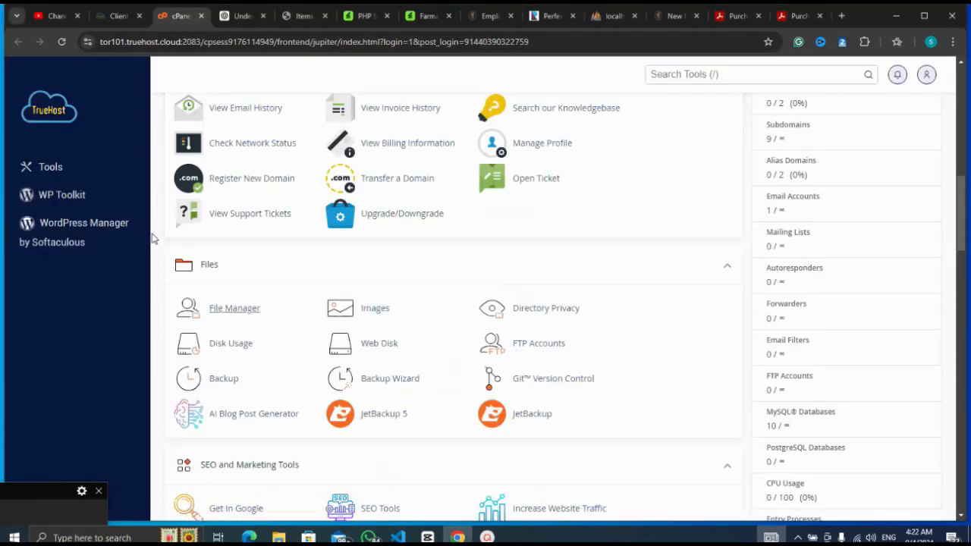
Open File Manager from the Files section of the cPanel dashboard.
scroll(157, 240, "up", 1)
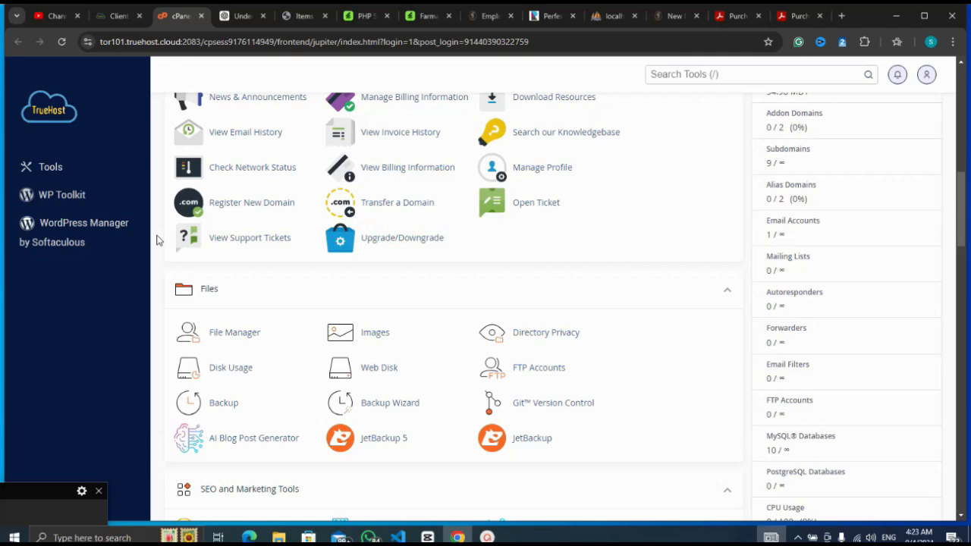
scroll(157, 240, "down", 2)
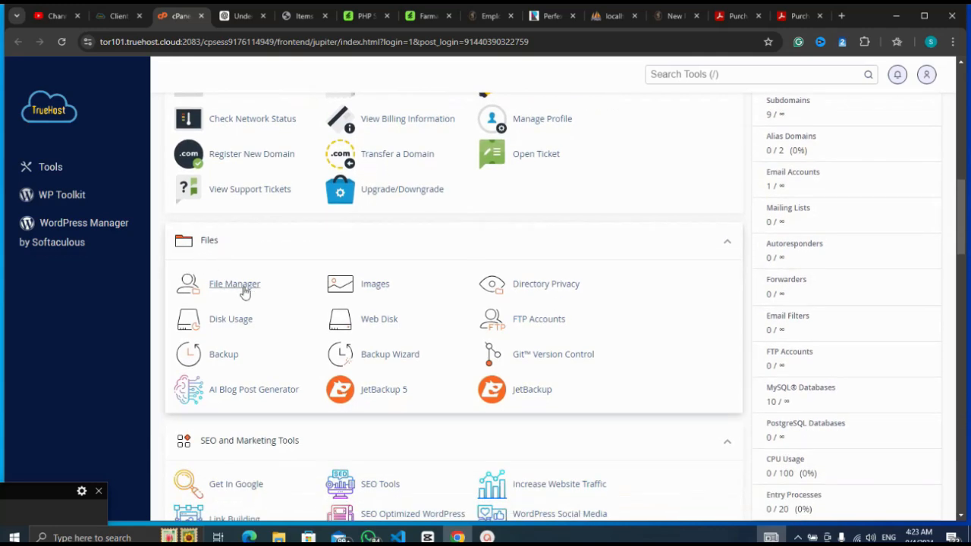
left_click(247, 290)
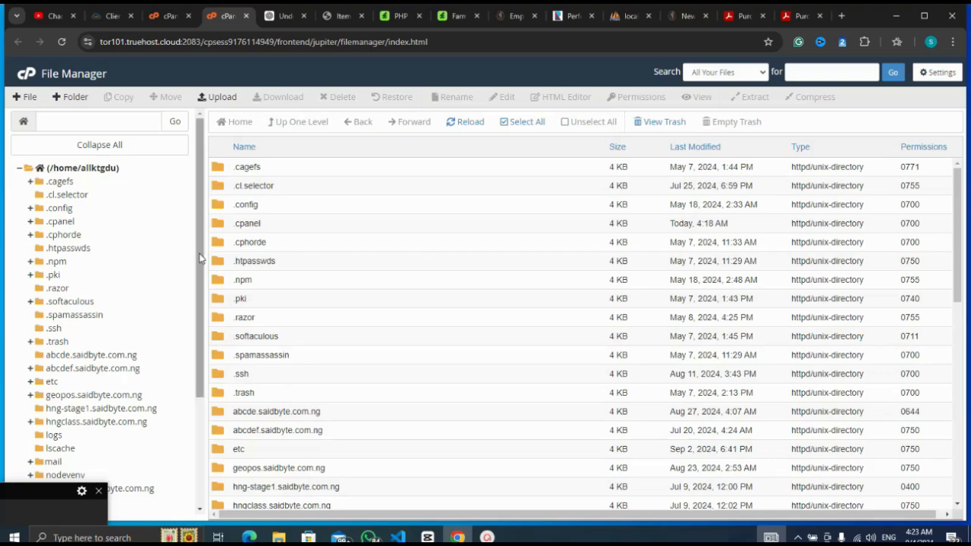
Scroll the folder tree and open test.saidbyte.com.ng, where the 98.3 MB Farmart zip sits.
left_click_drag(200, 258, 201, 340)
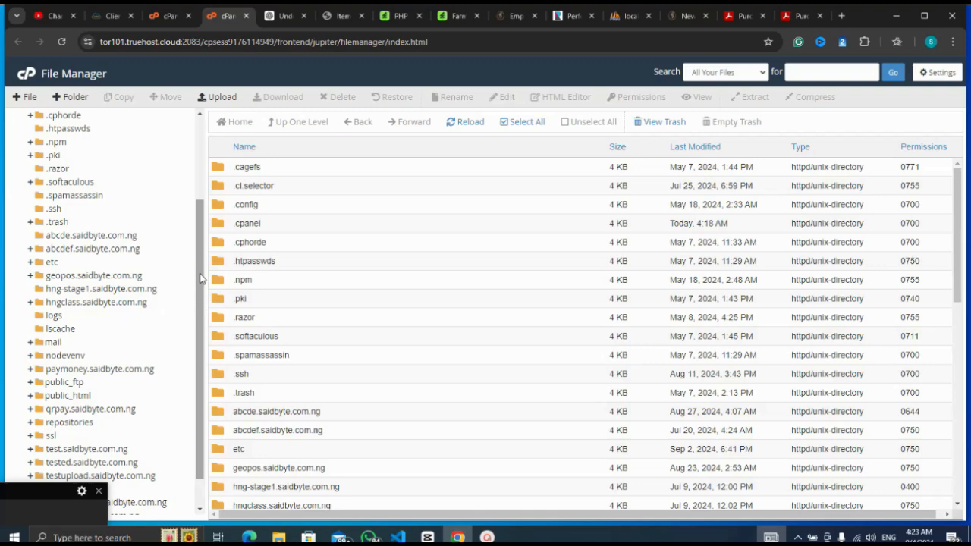
left_click(28, 516)
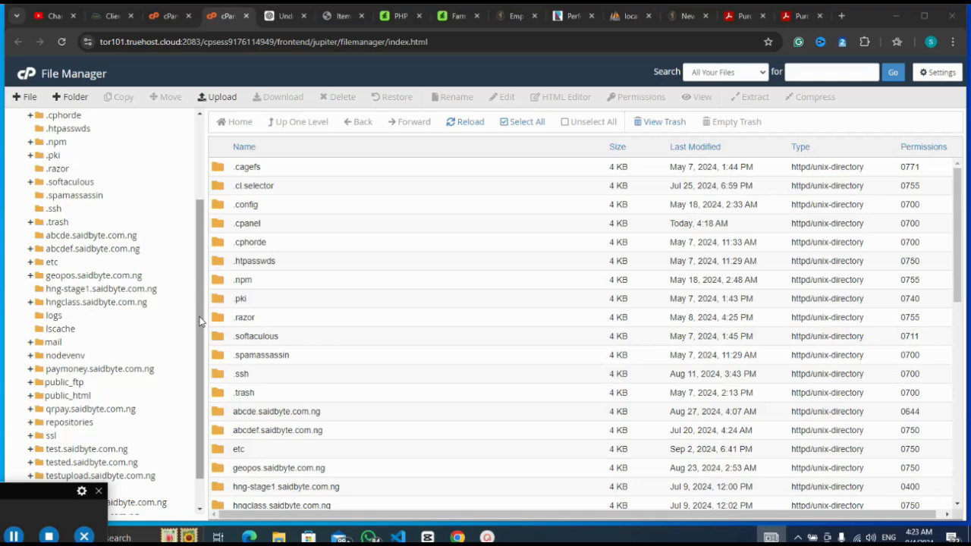
left_click_drag(199, 322, 200, 377)
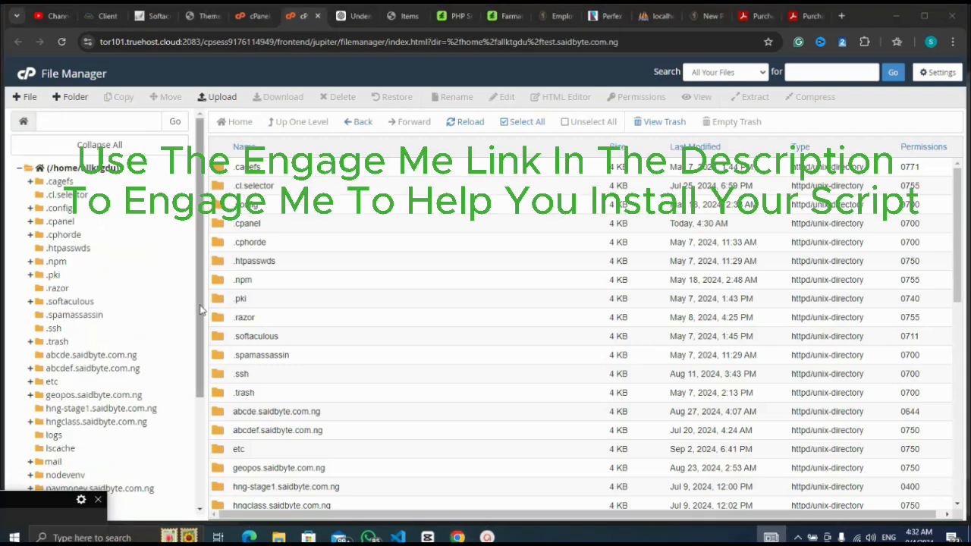
left_click_drag(201, 311, 210, 403)
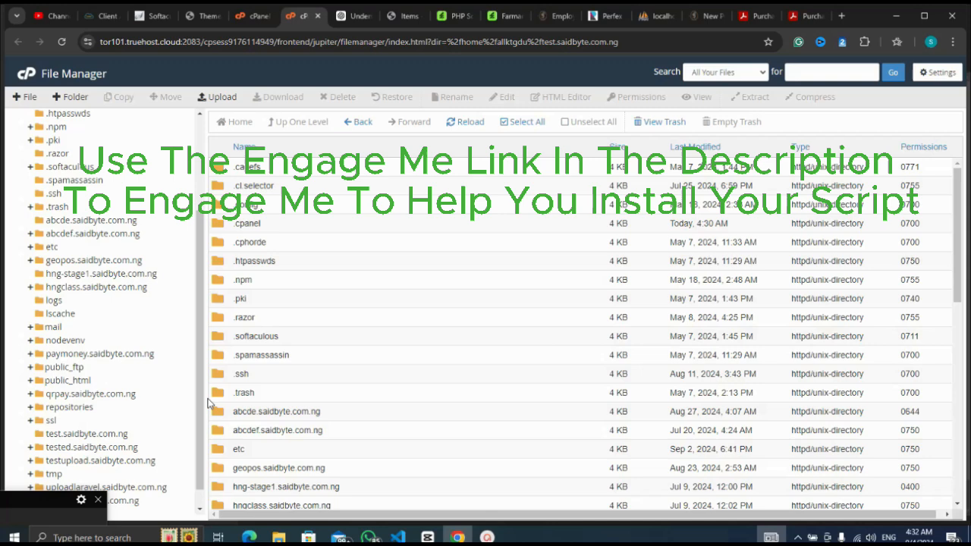
left_click(113, 438)
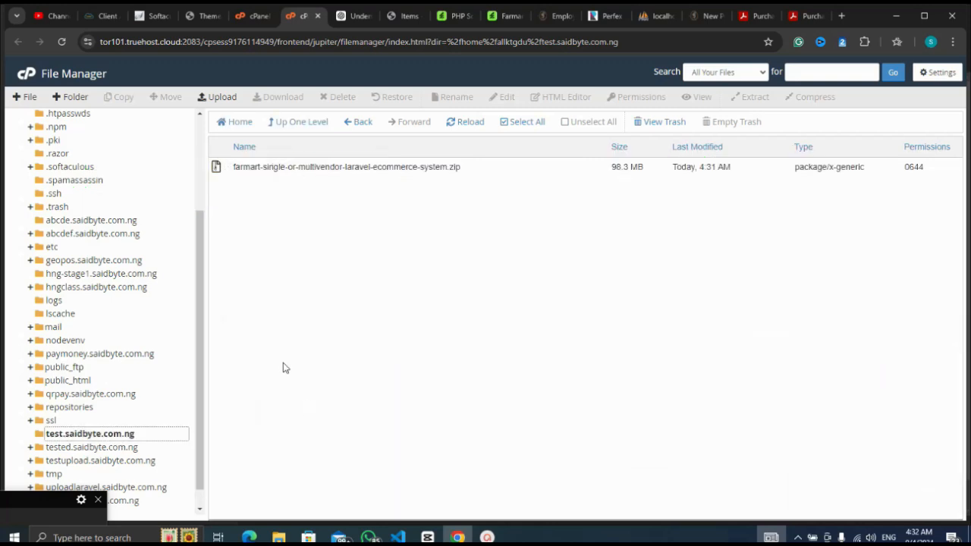
Extract farmart-single-or-multivendor-laravel-ecommerce-system.zip into /test.saidbyte.com.ng and close the results.
right_click(216, 168)
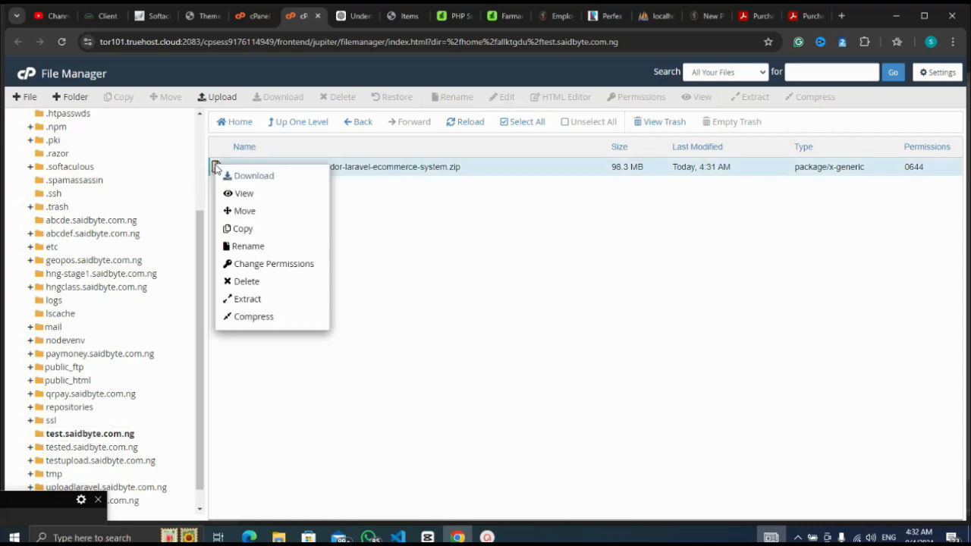
left_click(256, 299)
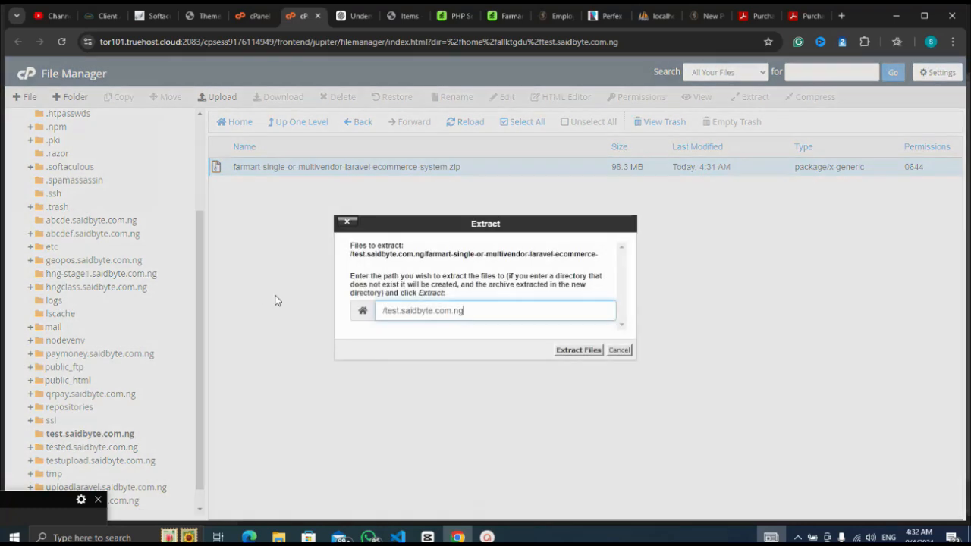
left_click(581, 350)
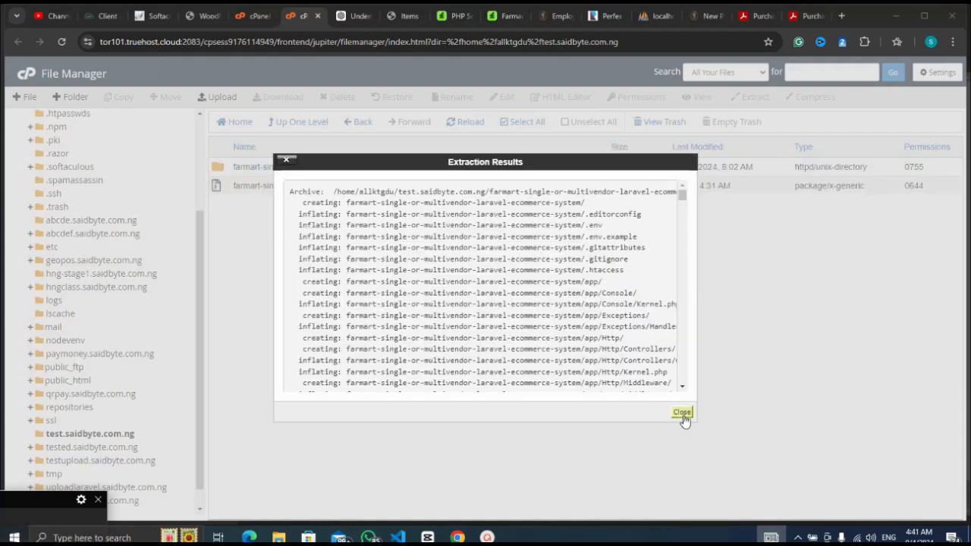
left_click(682, 412)
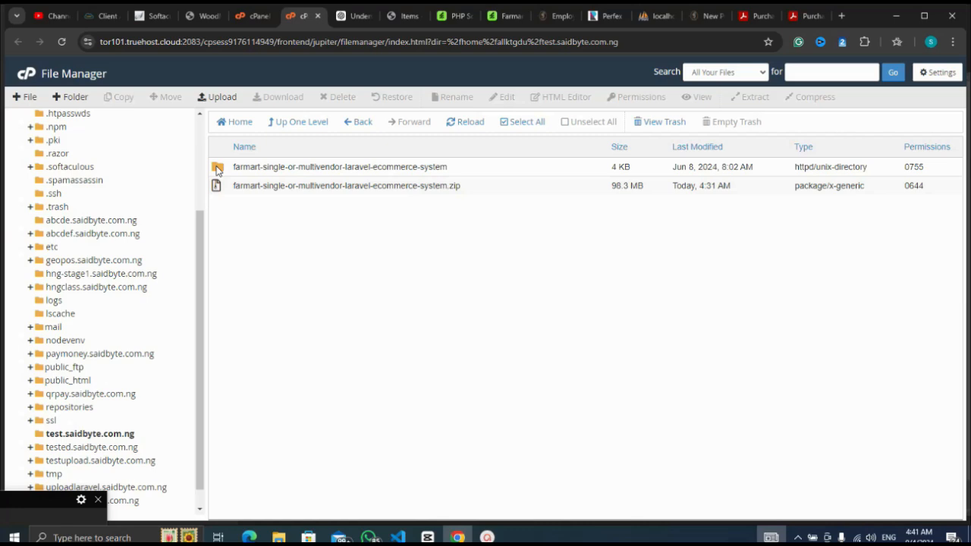
Move all files from the extracted Farmart folder up into /test.saidbyte.com.ng.
double_click(216, 168)
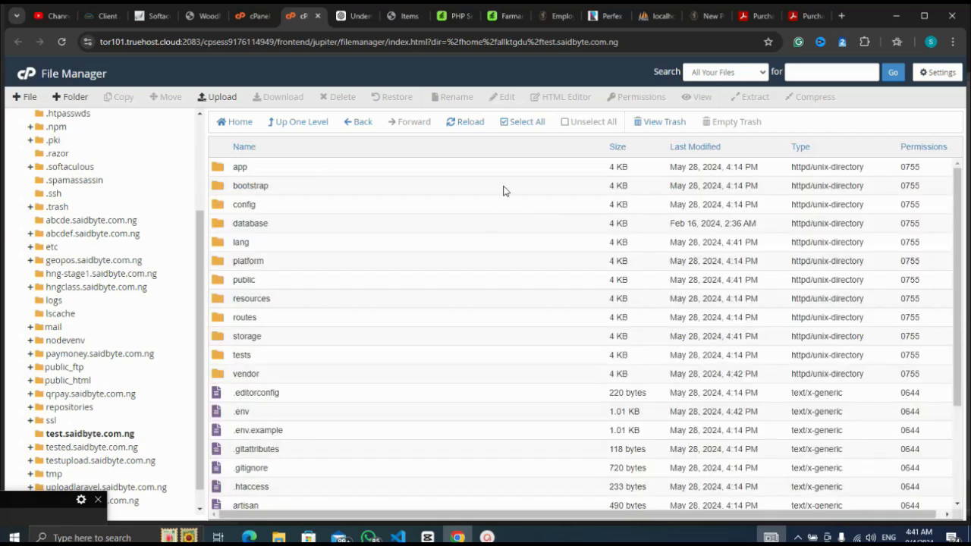
left_click(514, 123)
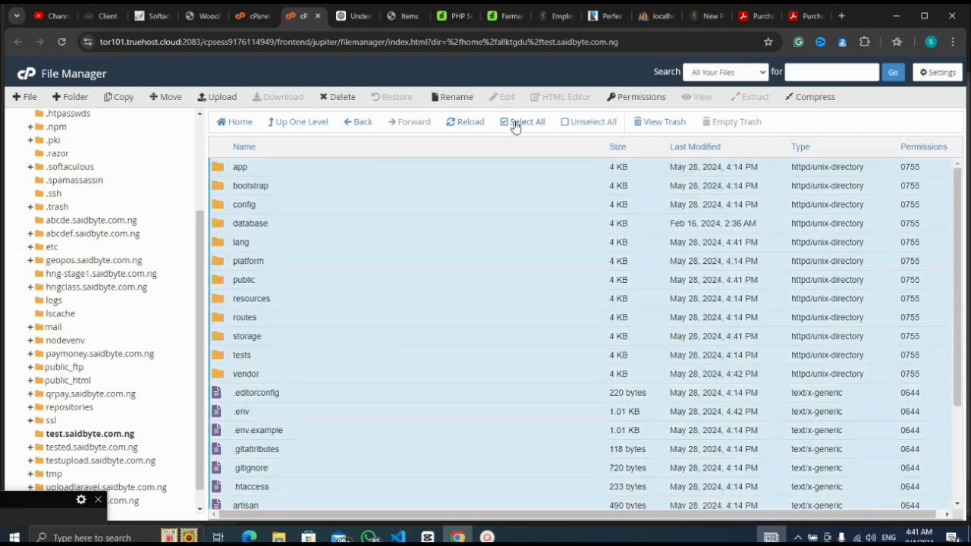
right_click(407, 254)
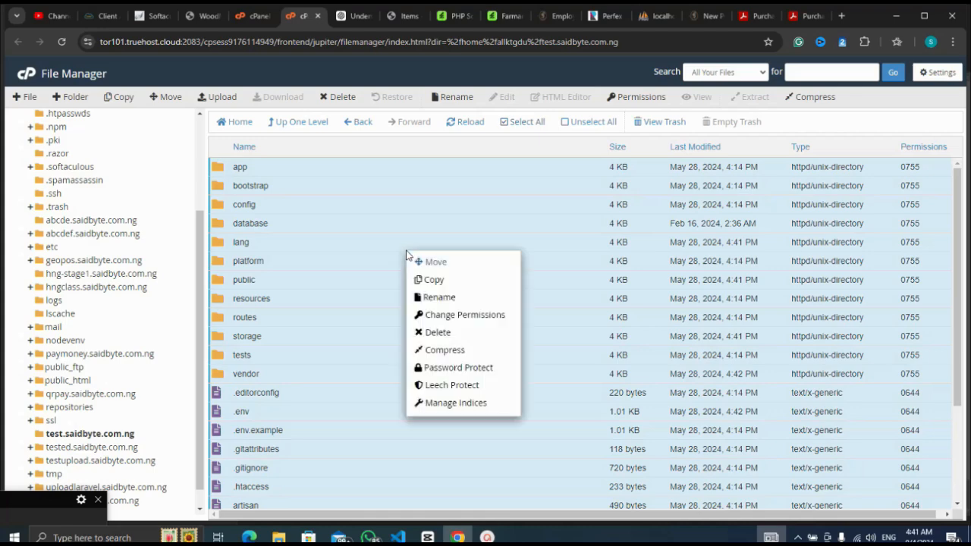
left_click(455, 261)
key("BackSpace")
key("BackSpace")
key("BackSpace")
key("BackSpace")
key("BackSpace")
key("BackSpace")
key("BackSpace")
key("BackSpace")
key("BackSpace")
key("BackSpace")
key("BackSpace")
key("BackSpace")
key("BackSpace")
key("BackSpace")
key("BackSpace")
key("BackSpace")
key("BackSpace")
key("BackSpace")
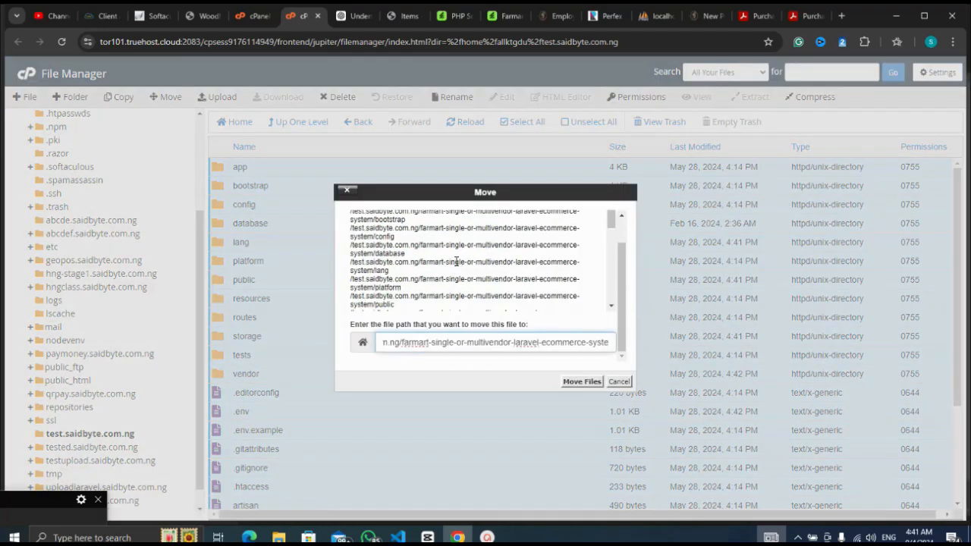
key("BackSpace")
key("BackSpace")
key("BackSpace")
key("BackSpace")
key("BackSpace")
key("BackSpace")
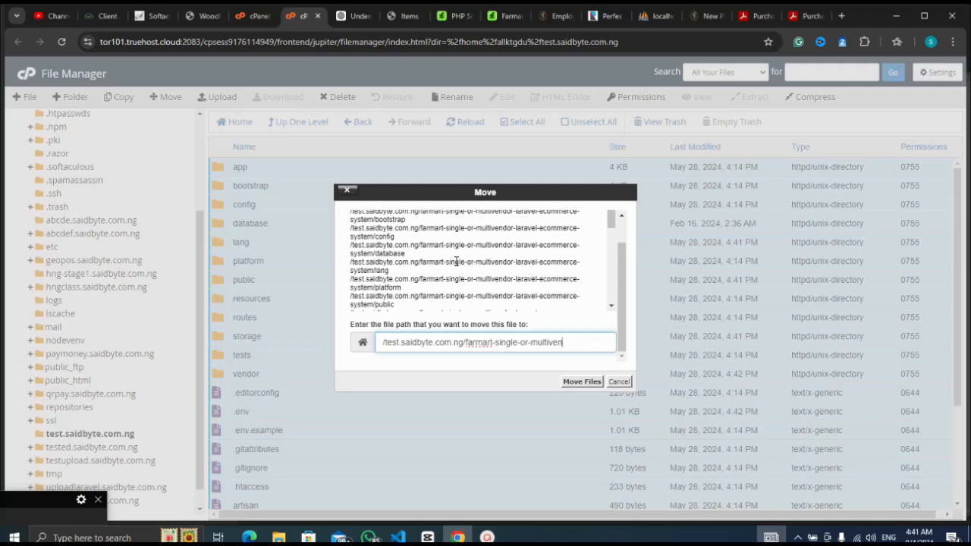
key("BackSpace")
key("BackSpace")
key("BackSpace")
key("BackSpace")
key("BackSpace")
key("BackSpace")
key("BackSpace")
key("BackSpace")
key("BackSpace")
key("BackSpace")
key("BackSpace")
key("BackSpace")
key("BackSpace")
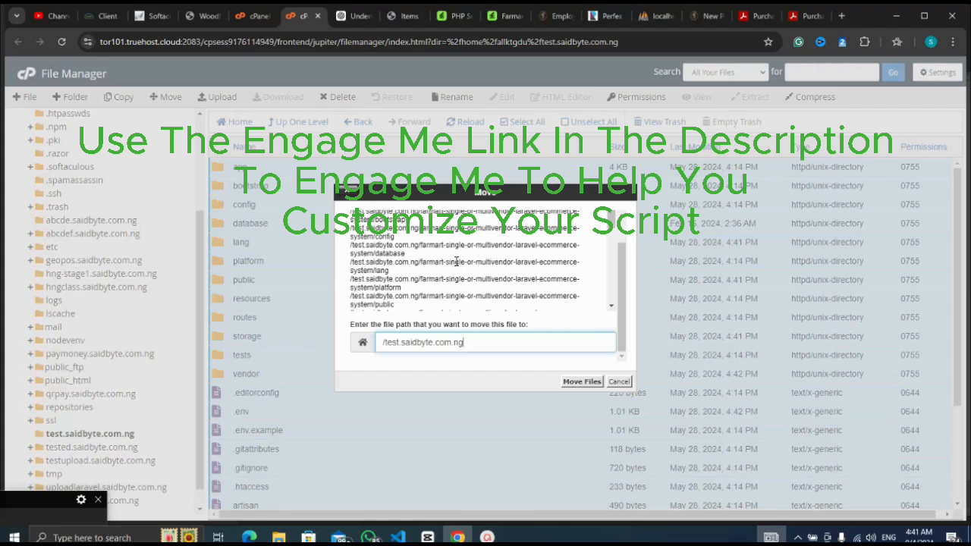
left_click(578, 382)
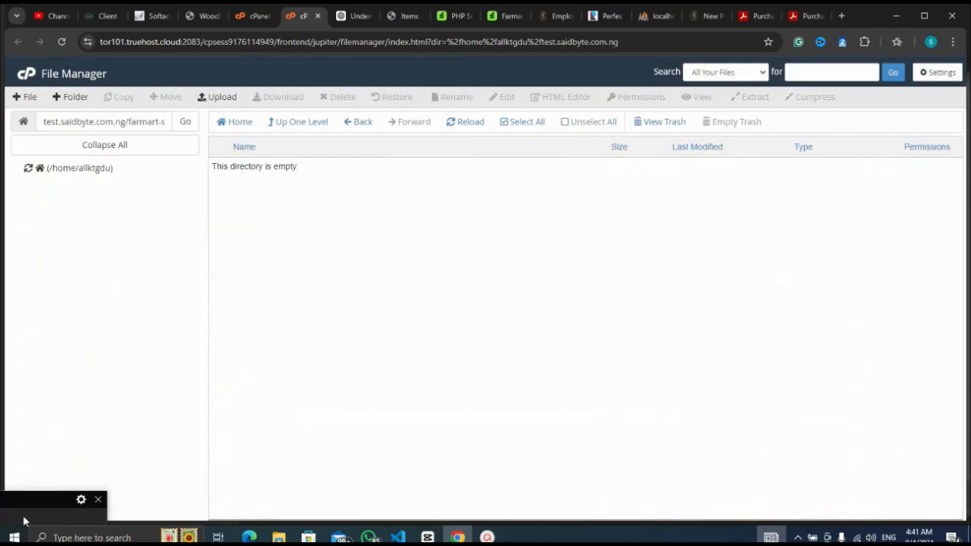
Return to test.saidbyte.com.ng, copy its domain from the path box, and open a new tab.
left_click(306, 122)
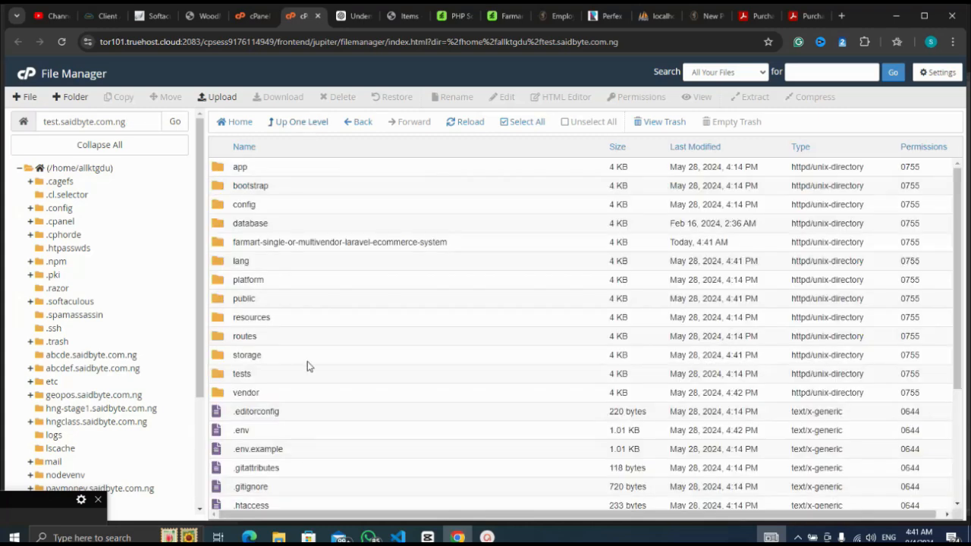
left_click_drag(198, 392, 205, 356)
left_click(39, 517)
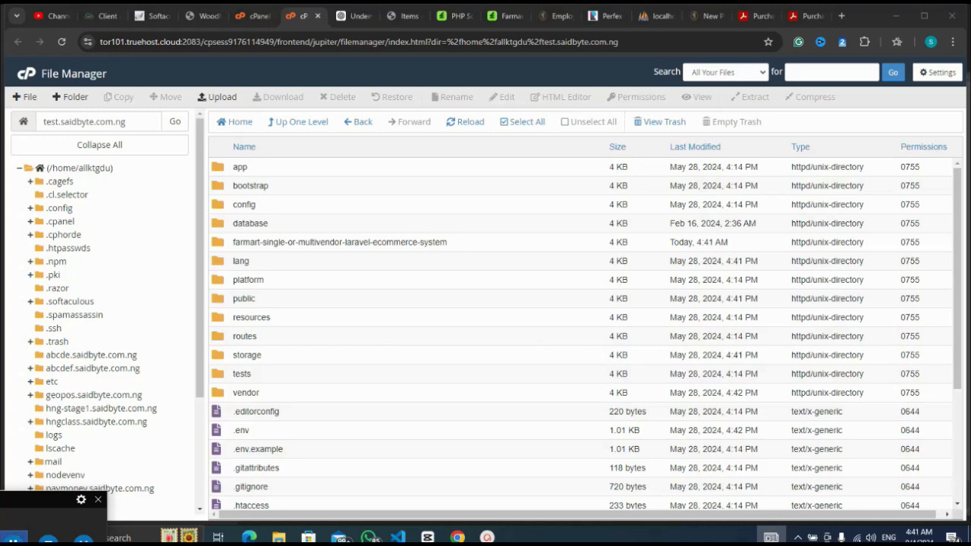
left_click(138, 124)
key("ctrl+a")
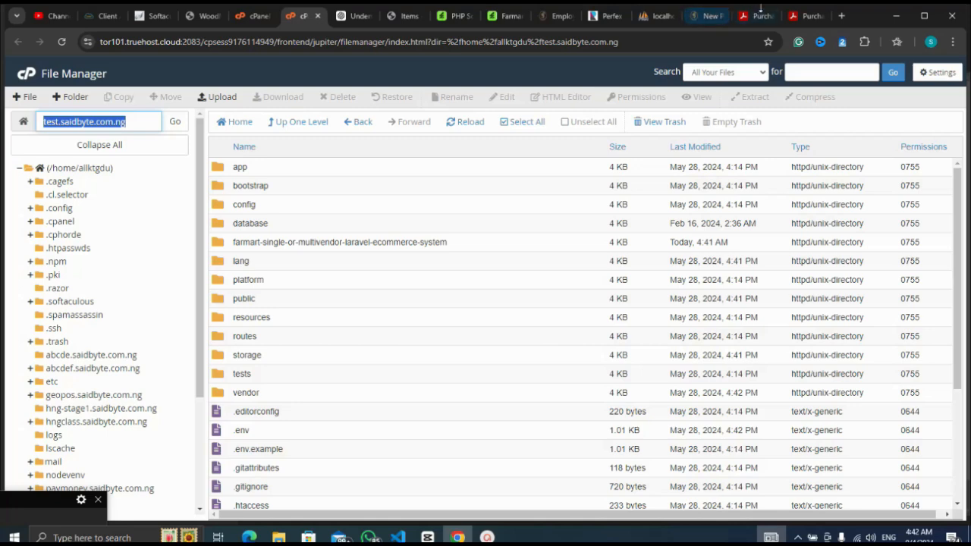
left_click(842, 16)
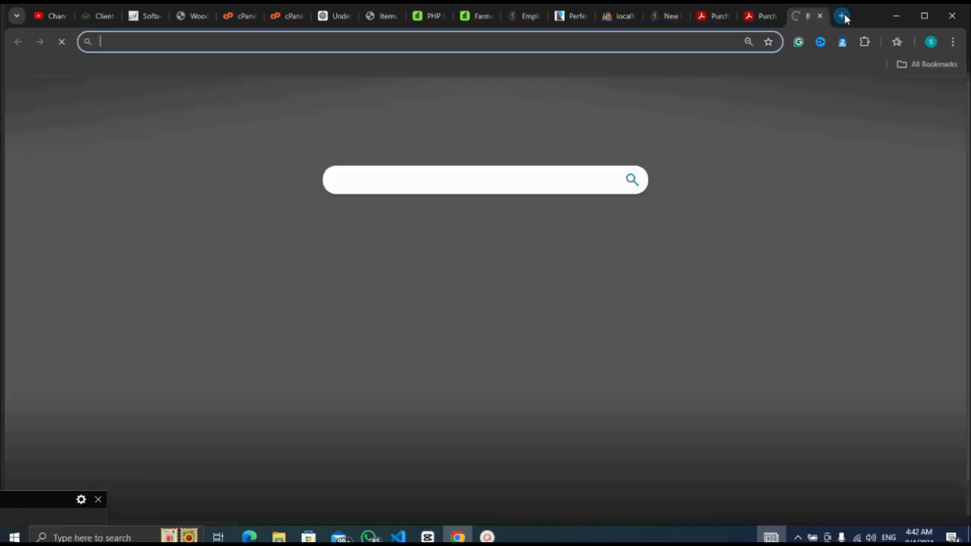
Load test.saidbyte.com.ng, start the installer, and pass Server Requirements to Configure Environment.
key("ctrl+v")
key("Return")
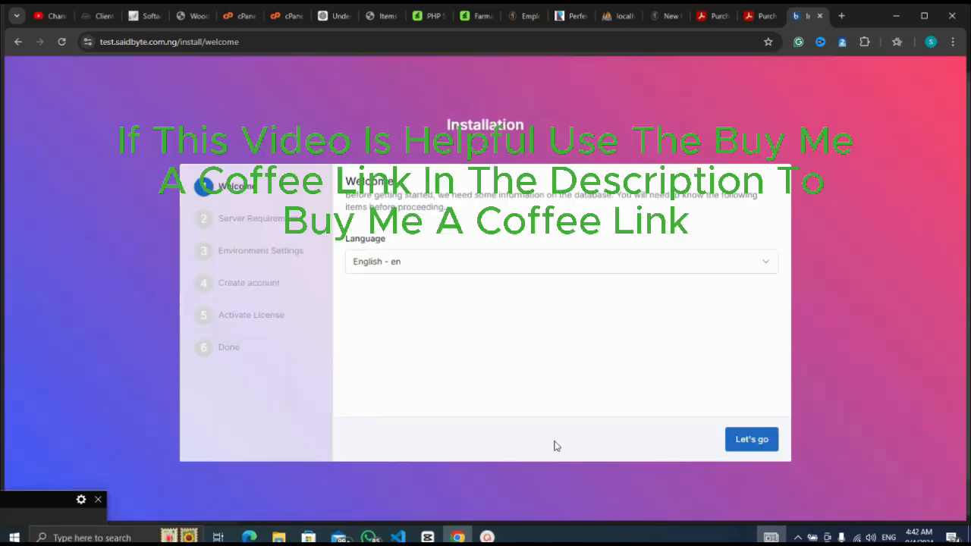
left_click(750, 440)
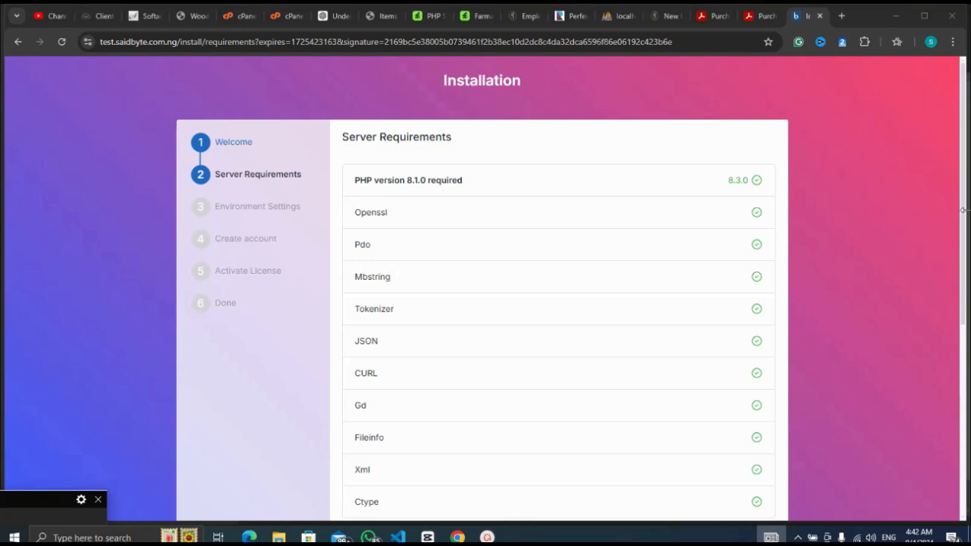
left_click_drag(965, 212, 970, 463)
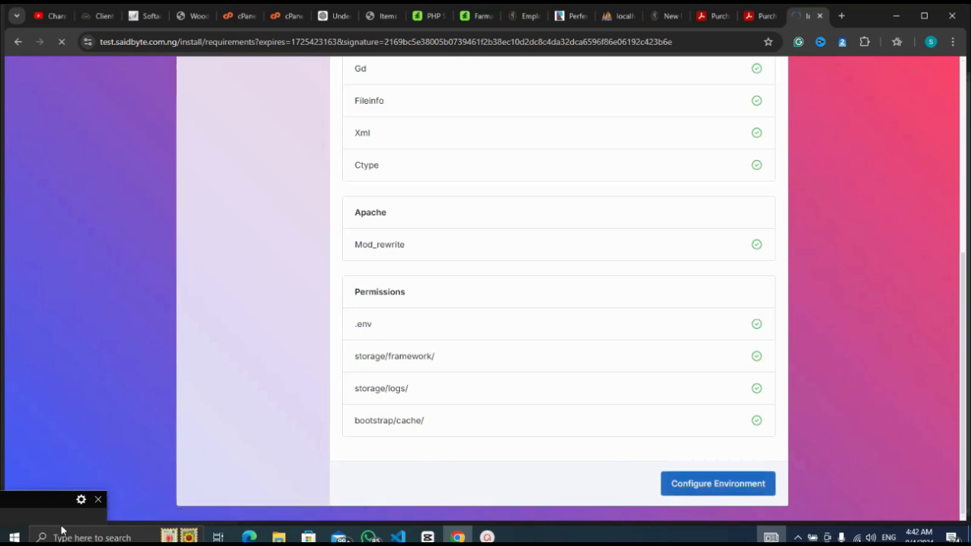
left_click(34, 509)
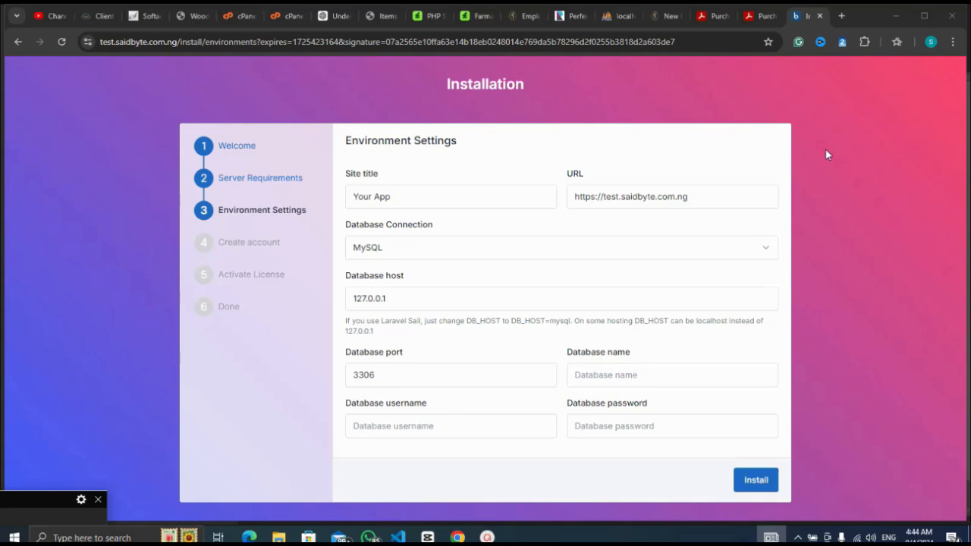
Switch to the cPanel tab and open MySQL Databases under the Databases section.
left_click(241, 15)
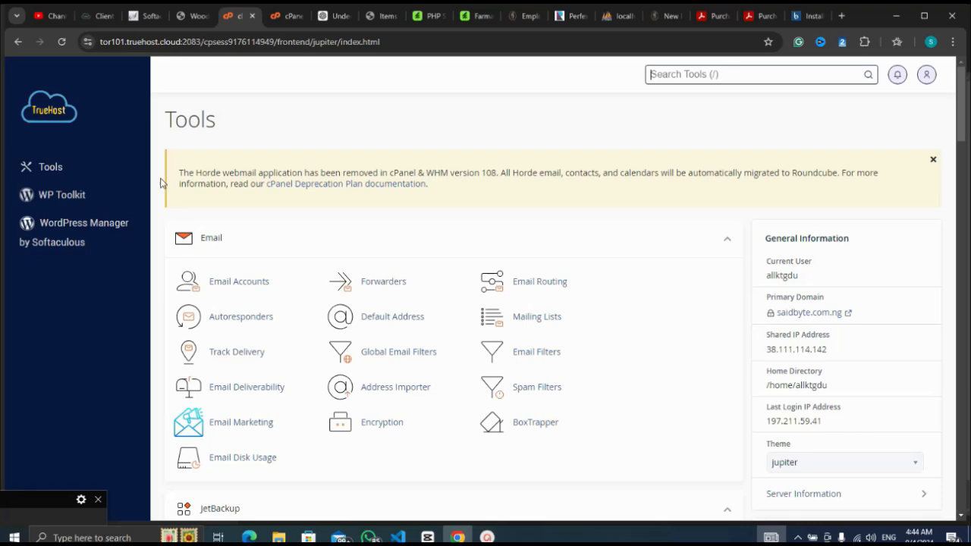
scroll(159, 185, "down", 1)
scroll(159, 184, "down", 8)
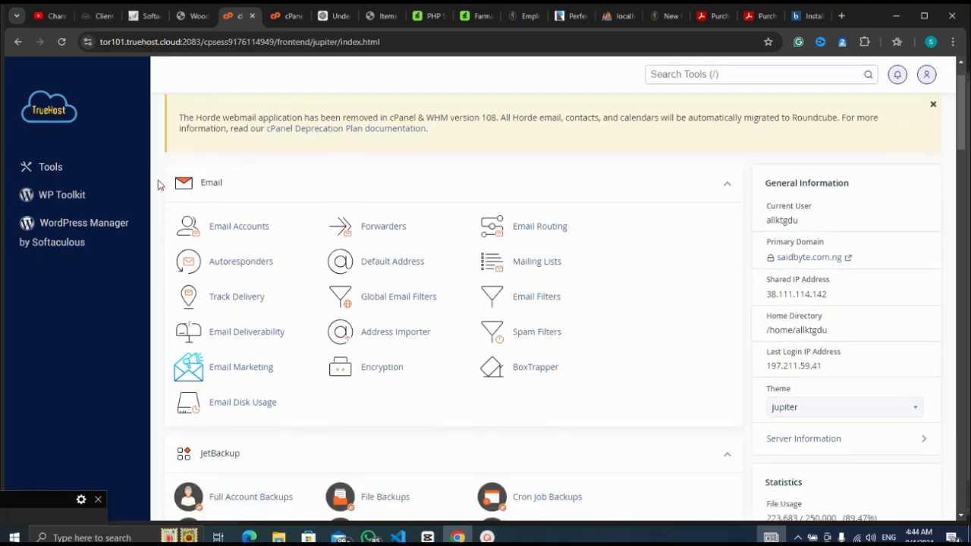
scroll(161, 187, "down", 6)
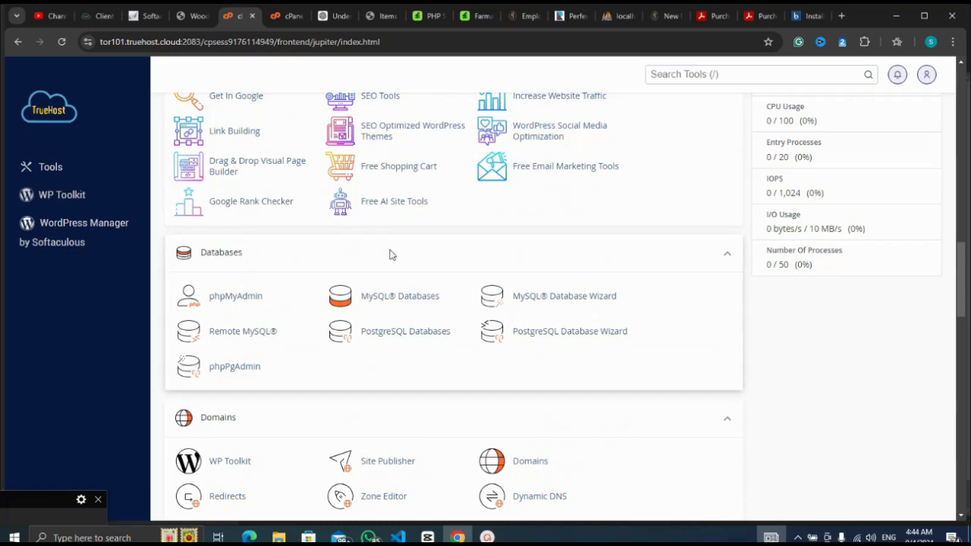
left_click(408, 299)
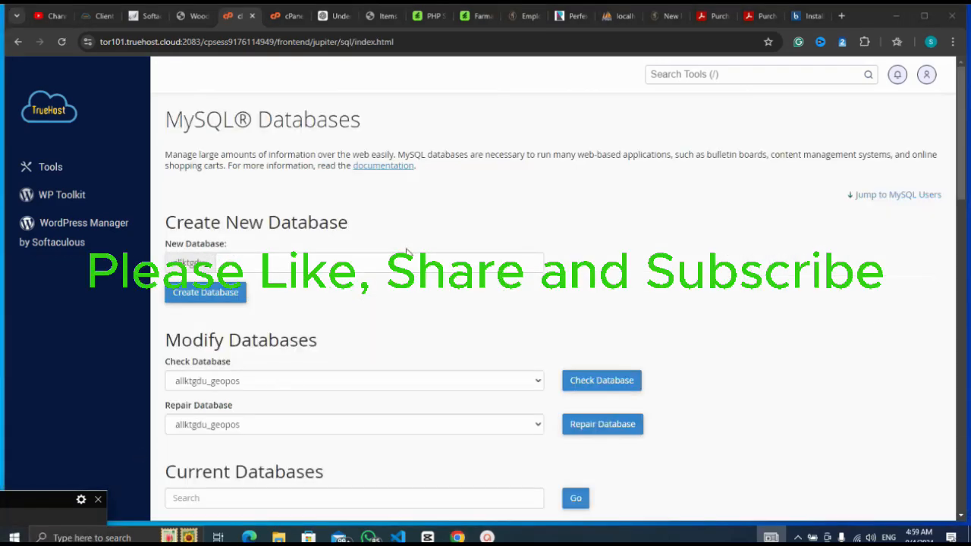
Create the MySQL database abcdef and go back to the MySQL Databases page.
left_click(408, 264)
left_click(408, 263)
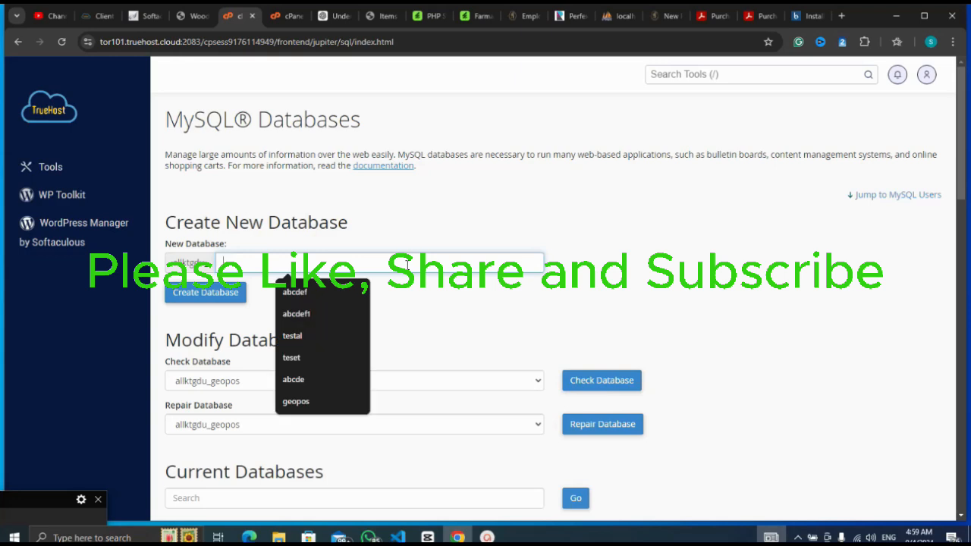
left_click(322, 293)
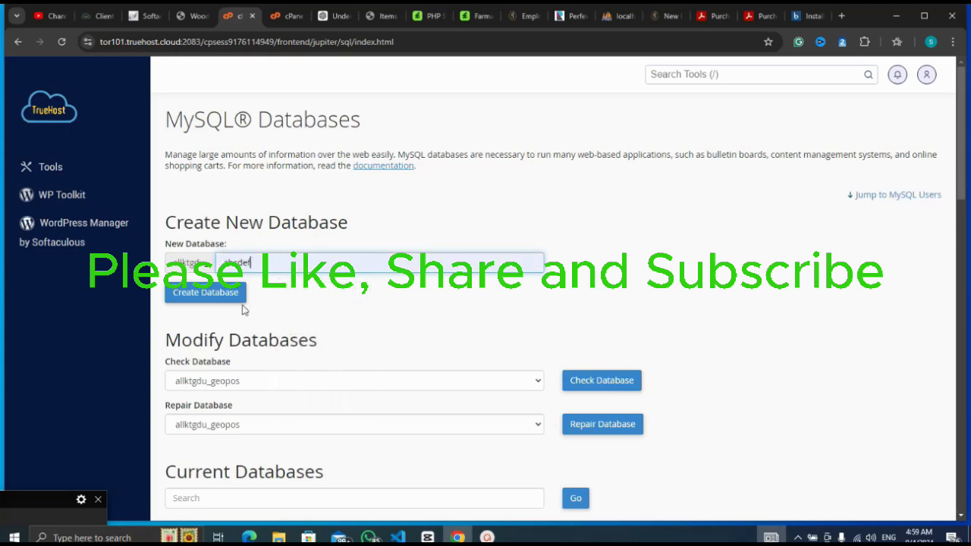
left_click(213, 295)
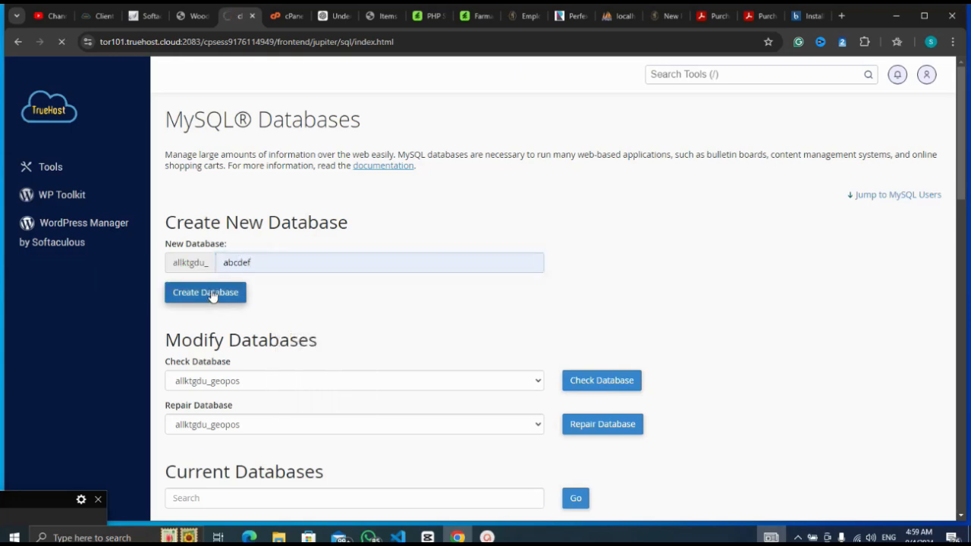
left_click(7, 536)
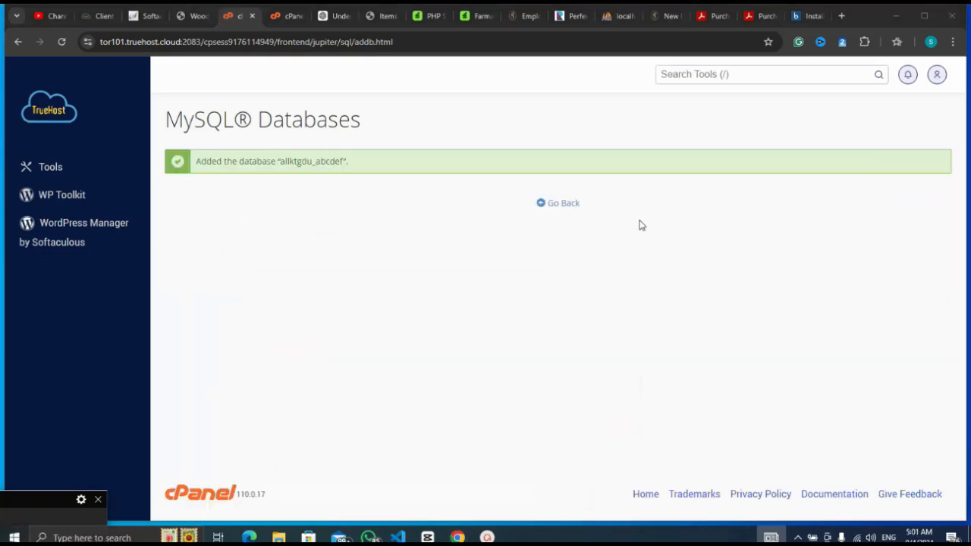
left_click(566, 206)
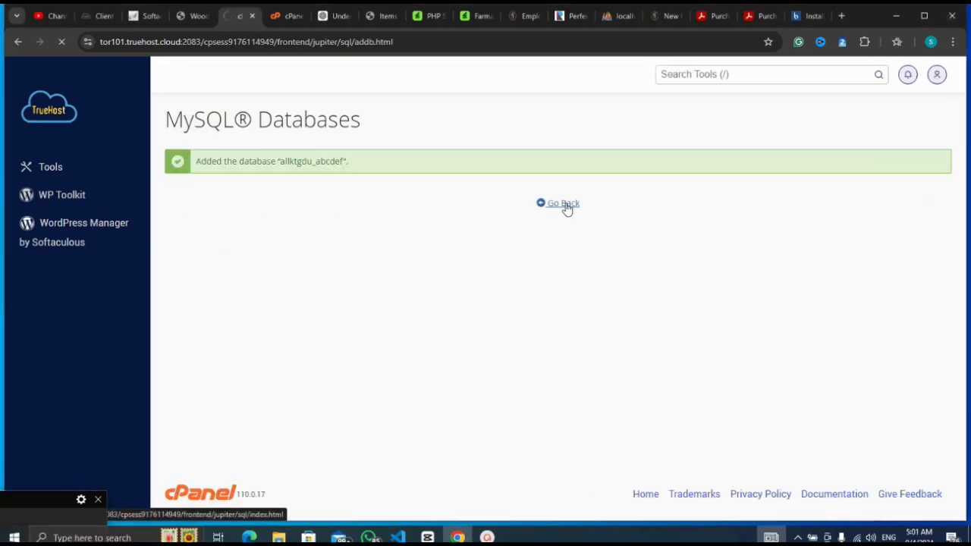
left_click(34, 504)
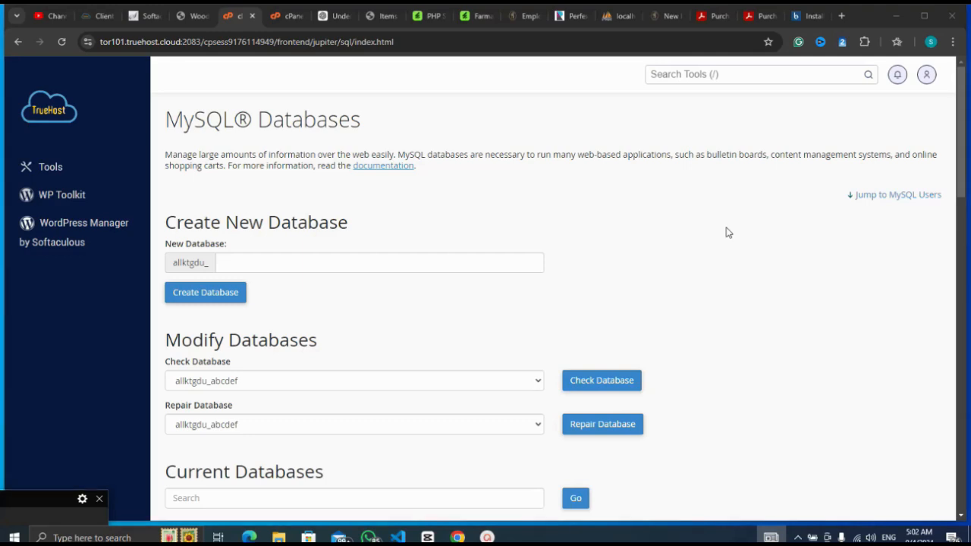
Create the MySQL user abcdefuser with a very strong password, then go back.
left_click(726, 233)
scroll(726, 233, "down", 7)
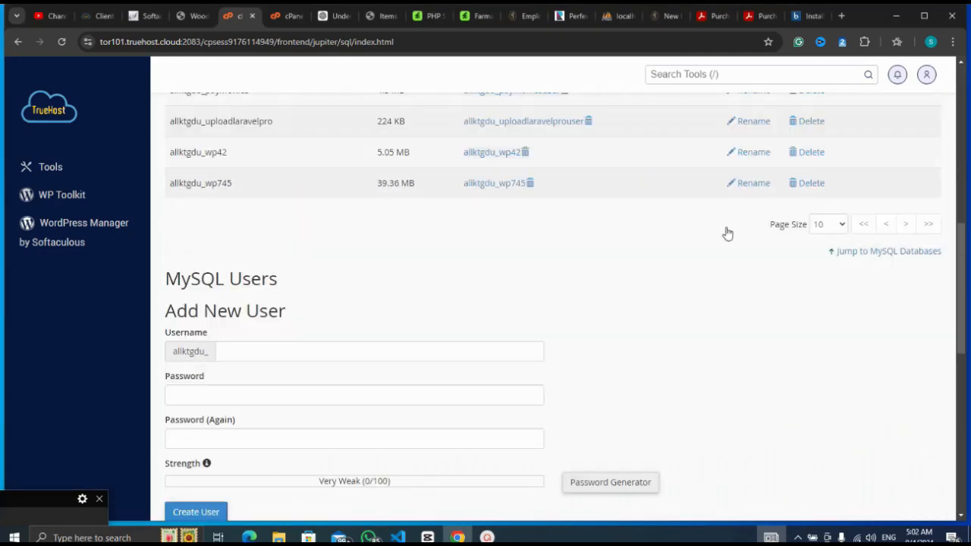
scroll(727, 232, "down", 2)
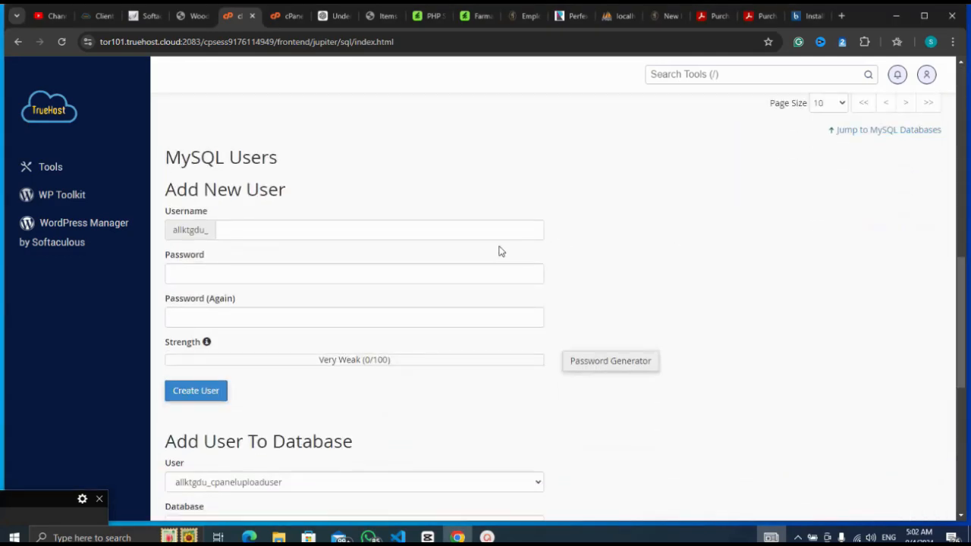
left_click(497, 230)
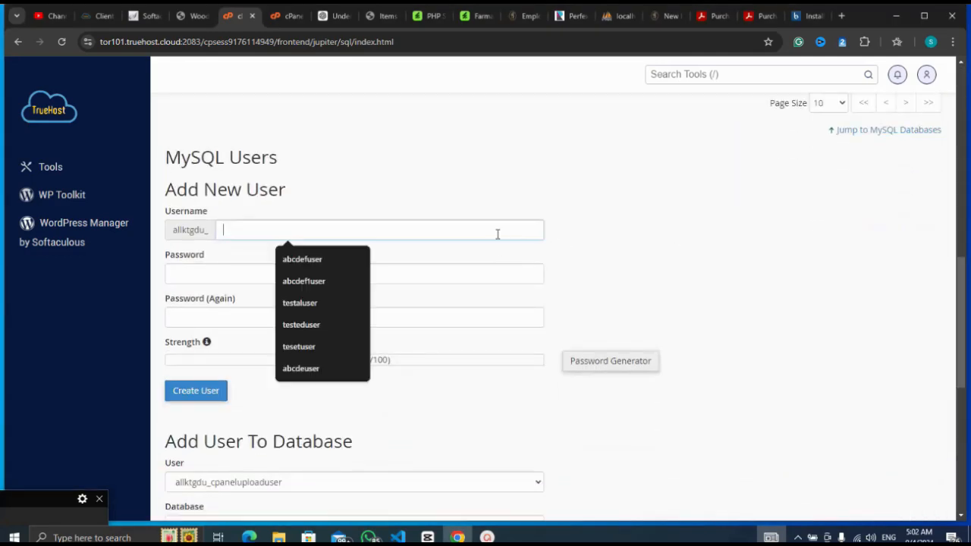
left_click(308, 260)
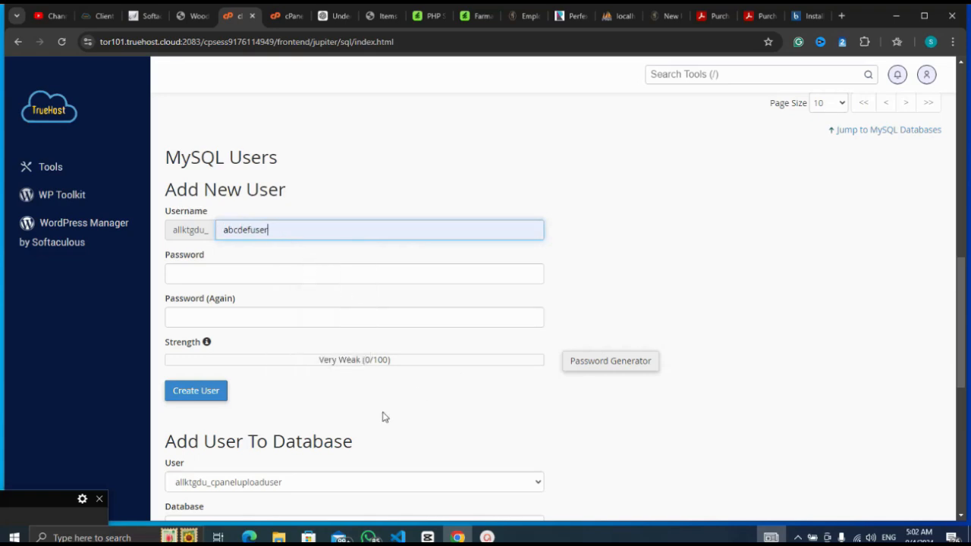
left_click(14, 512)
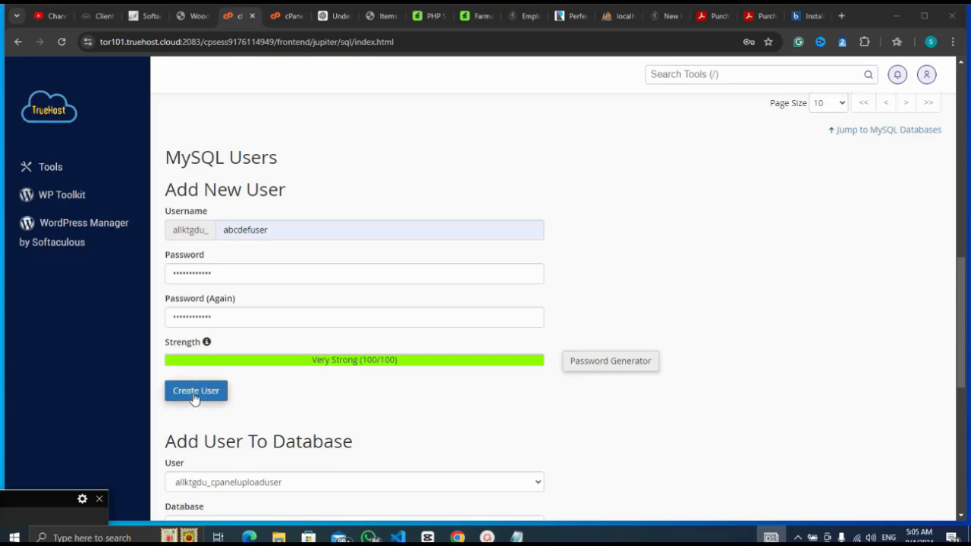
left_click(195, 399)
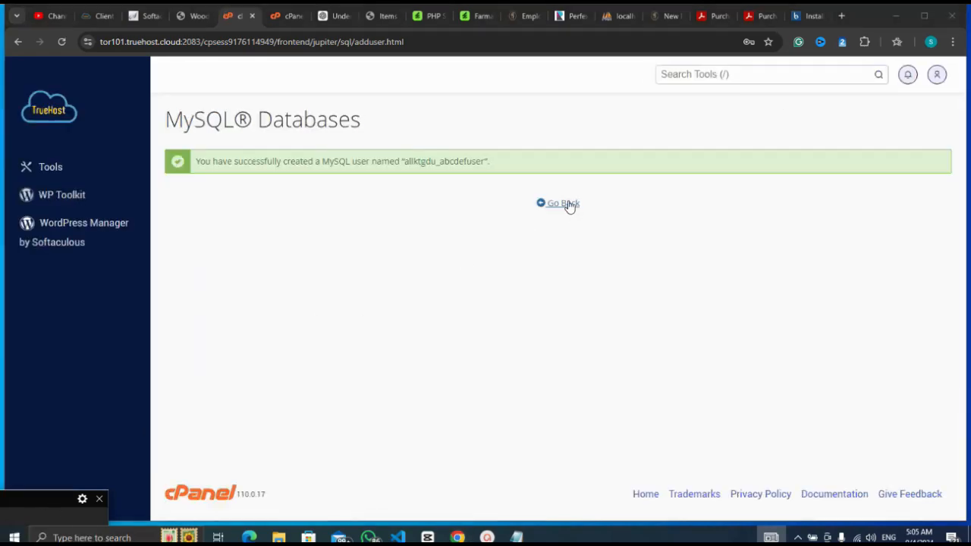
left_click(568, 205)
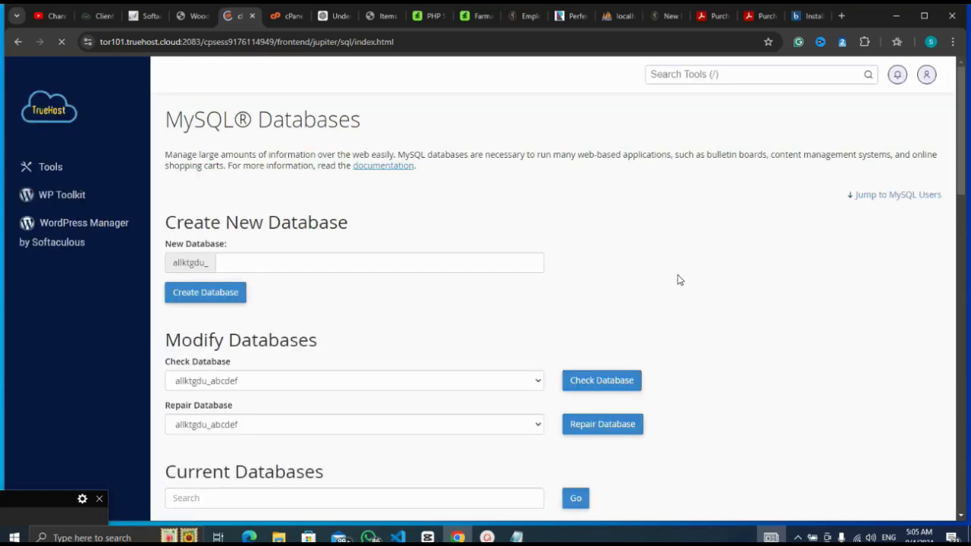
Add abcdefuser to the abcdef database under Add User To Database.
scroll(729, 267, "down", 5)
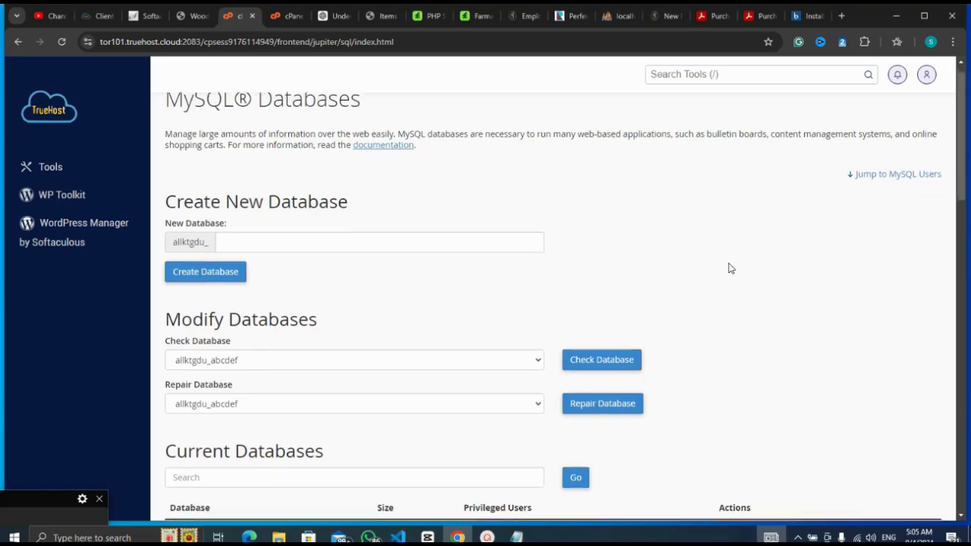
scroll(729, 268, "down", 7)
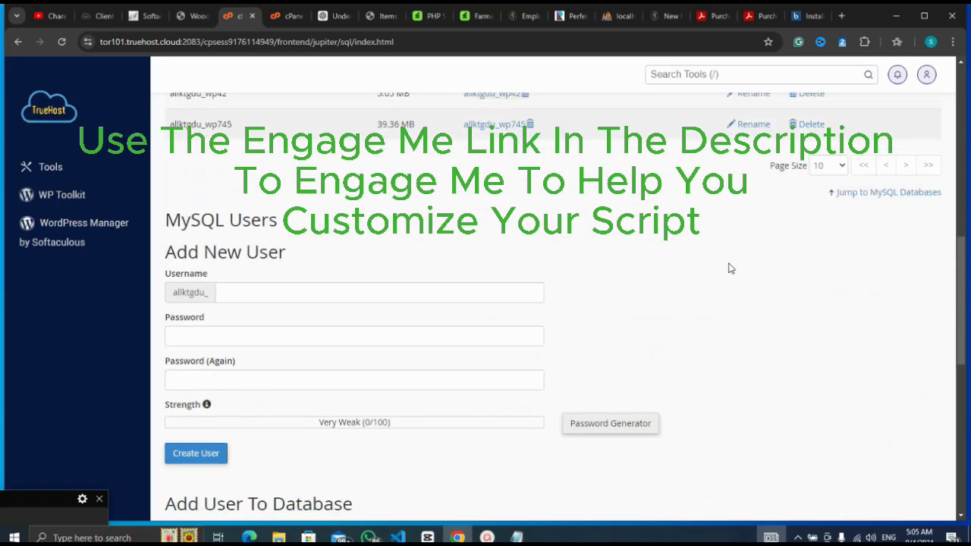
scroll(730, 267, "down", 1)
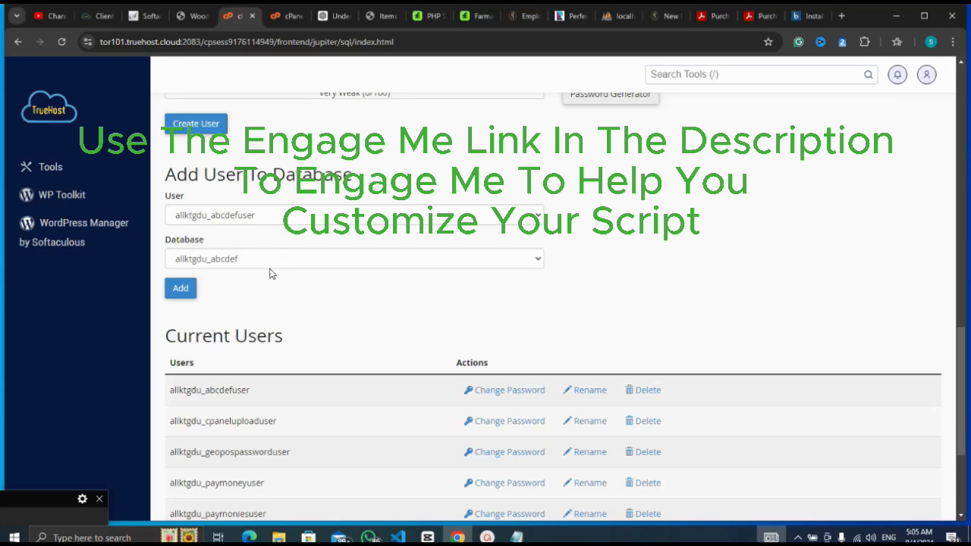
left_click(184, 293)
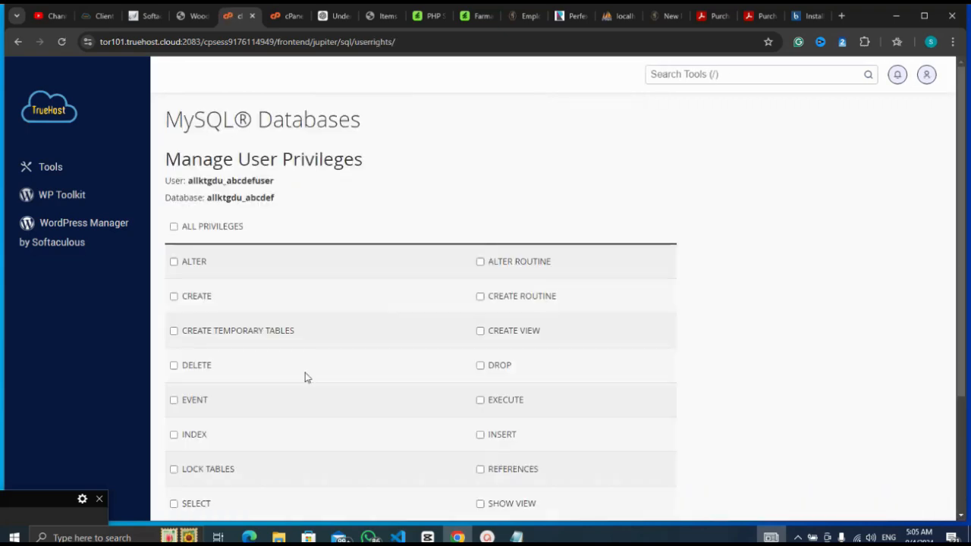
Grant abcdefuser ALL PRIVILEGES on abcdef and save the changes.
left_click(173, 228)
scroll(414, 198, "down", 3)
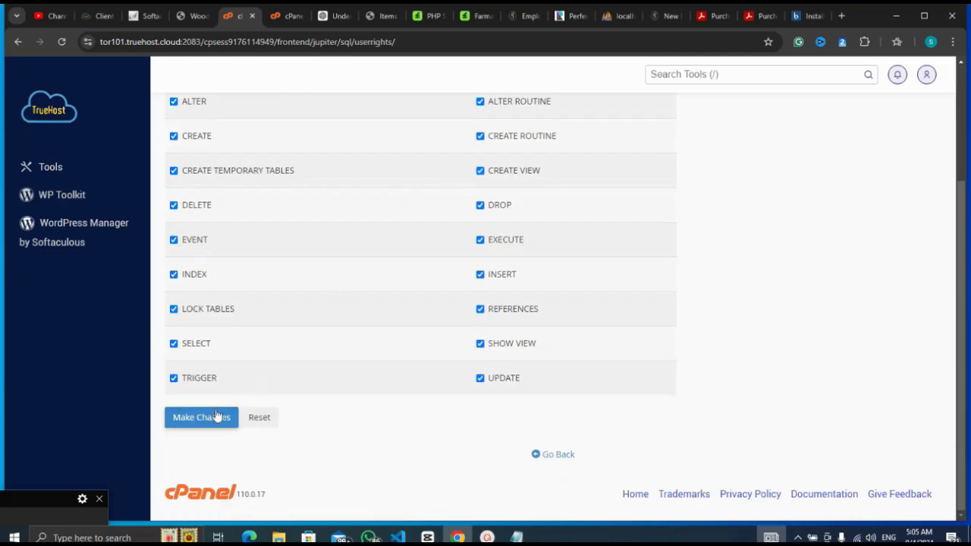
left_click(215, 418)
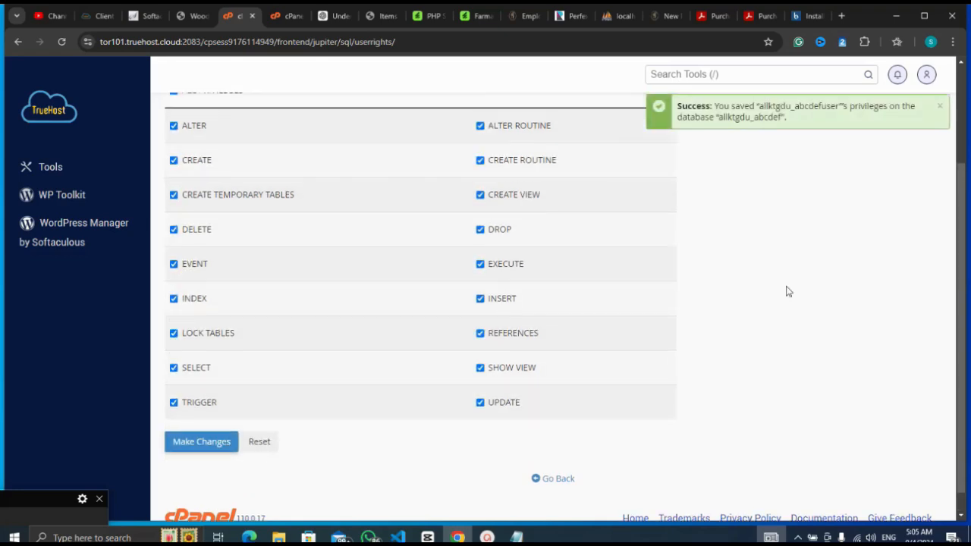
Copy the full prefixed database username and return to the Farmart installer tab.
scroll(788, 291, "up", 2)
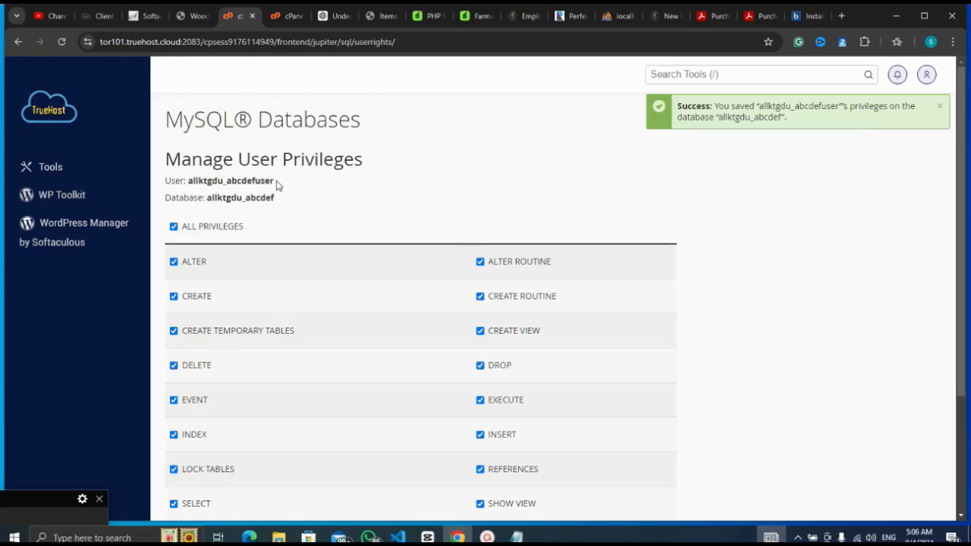
left_click_drag(274, 181, 210, 185)
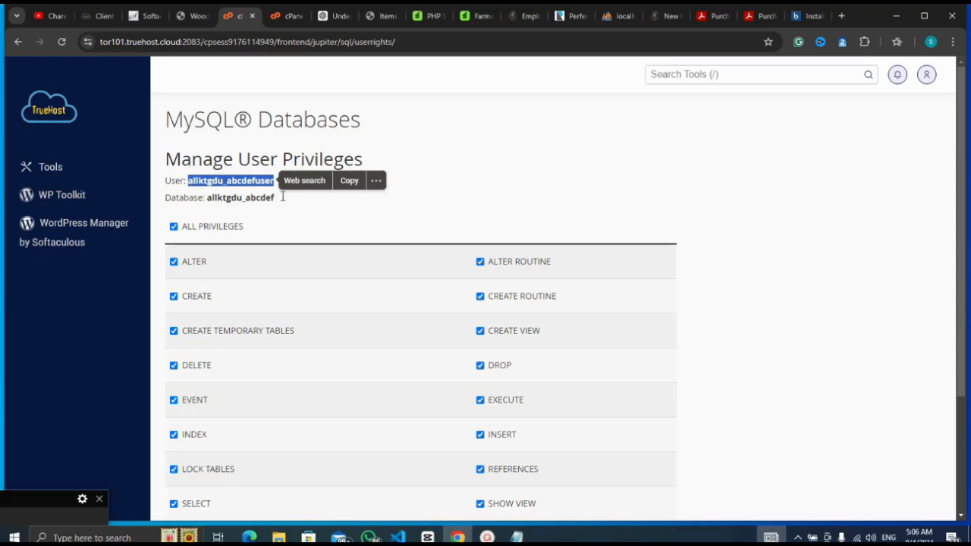
left_click(350, 183)
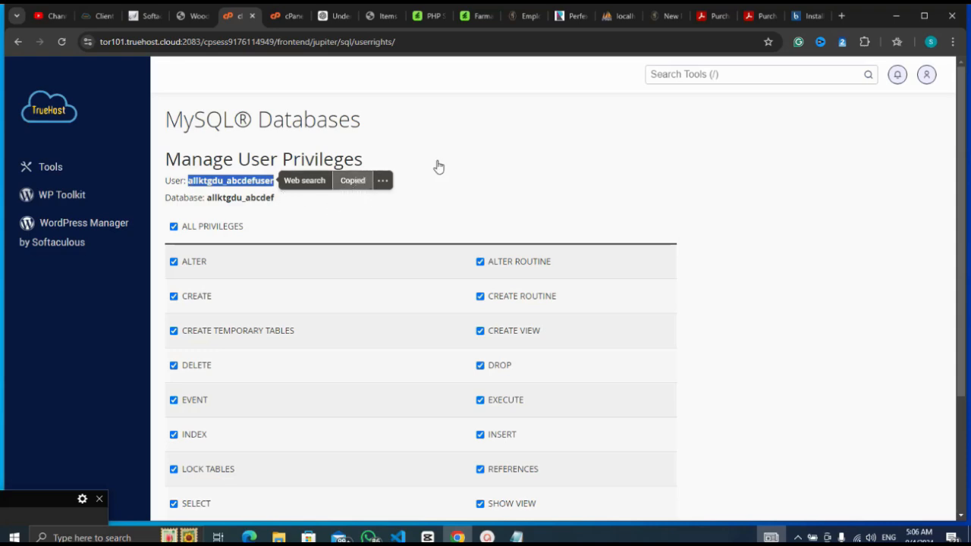
left_click(810, 17)
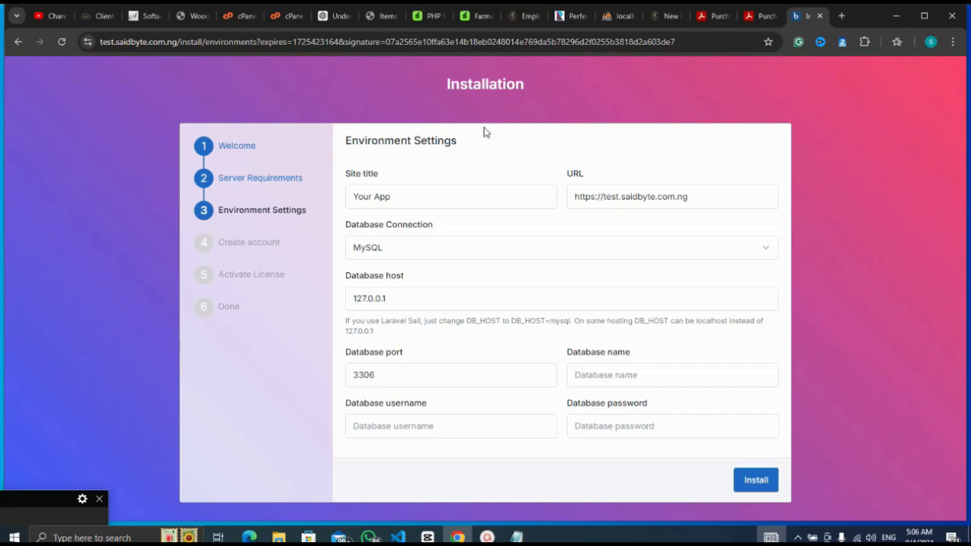
Fill the database name and username from the suggestions, removing the trailing 'u' from the name.
left_click(617, 369)
key("ctrl+v")
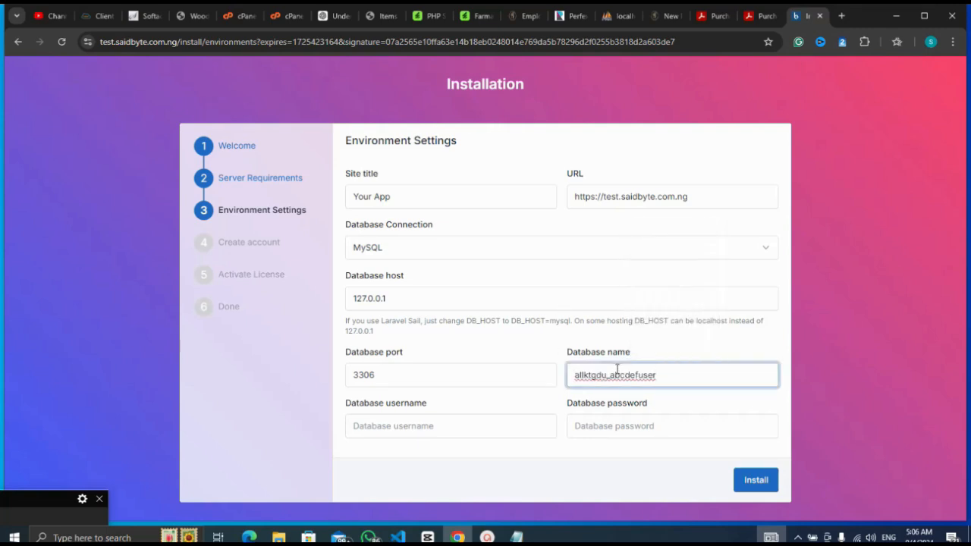
left_click(515, 431)
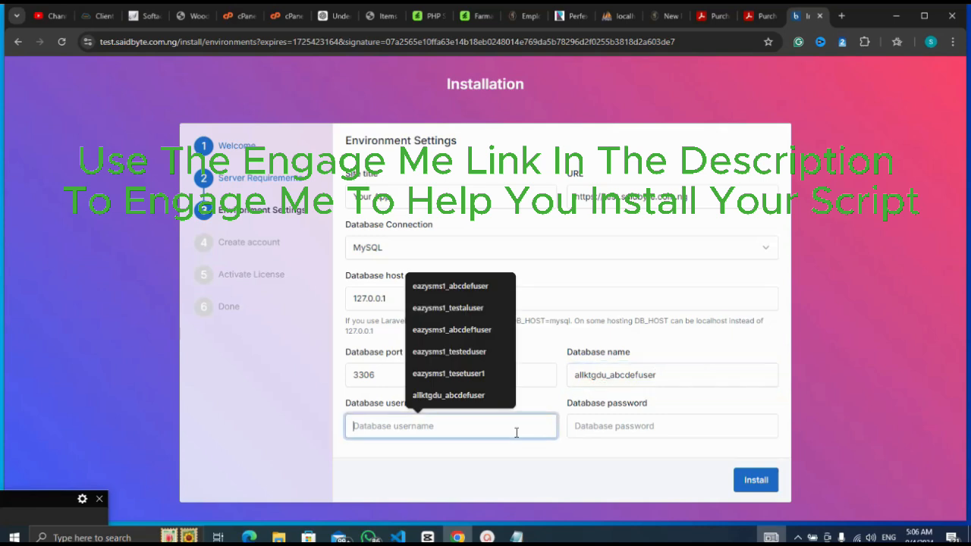
key("ctrl+v")
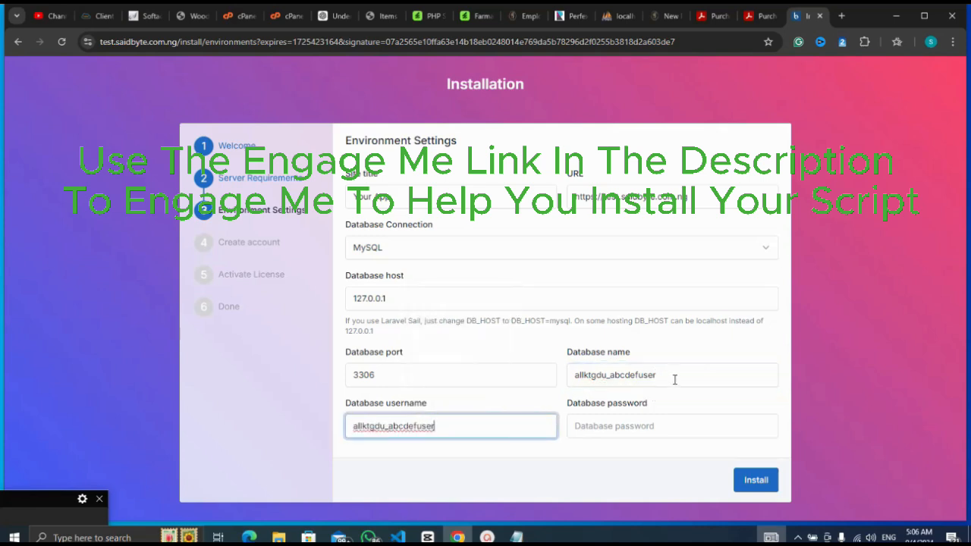
left_click(674, 379)
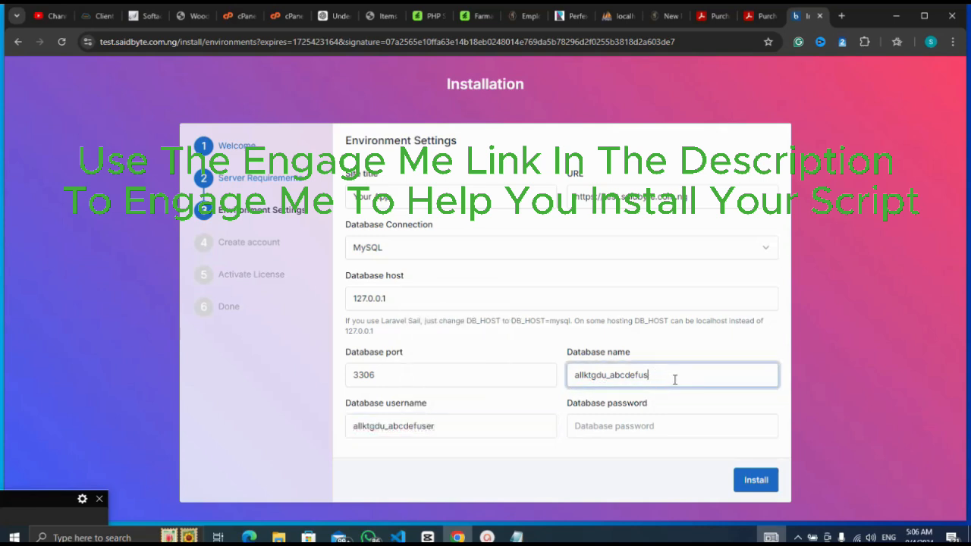
key("BackSpace")
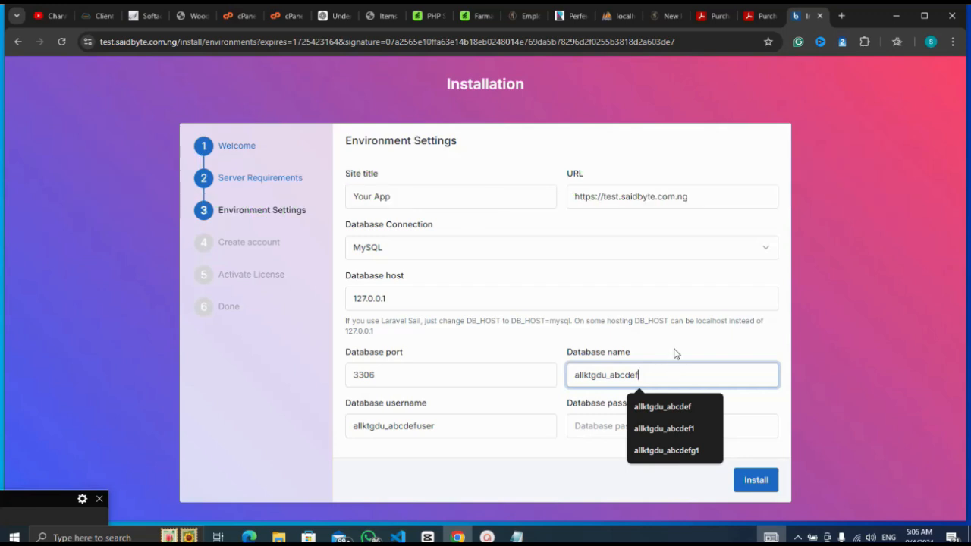
left_click(668, 345)
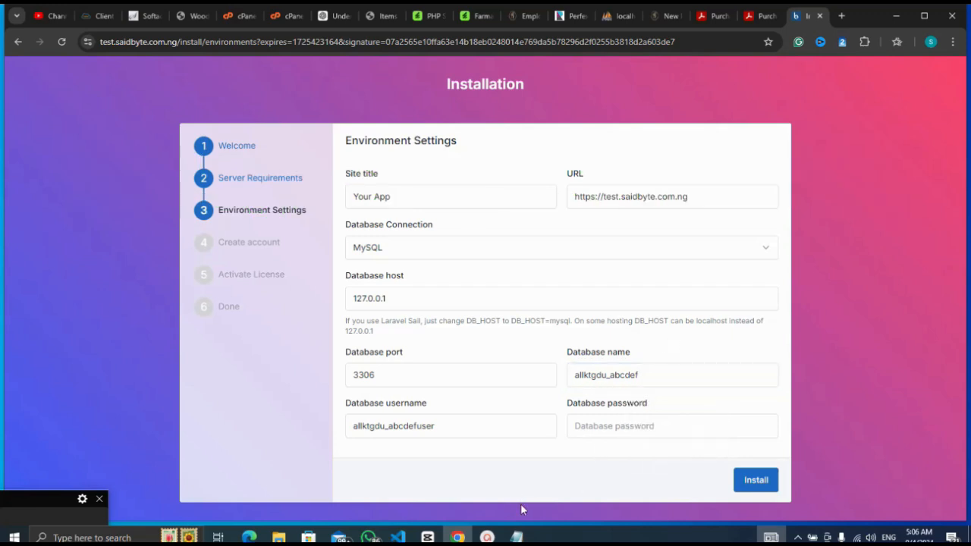
Paste the database password saved in Notepad and submit the settings to start installing.
left_click(517, 537)
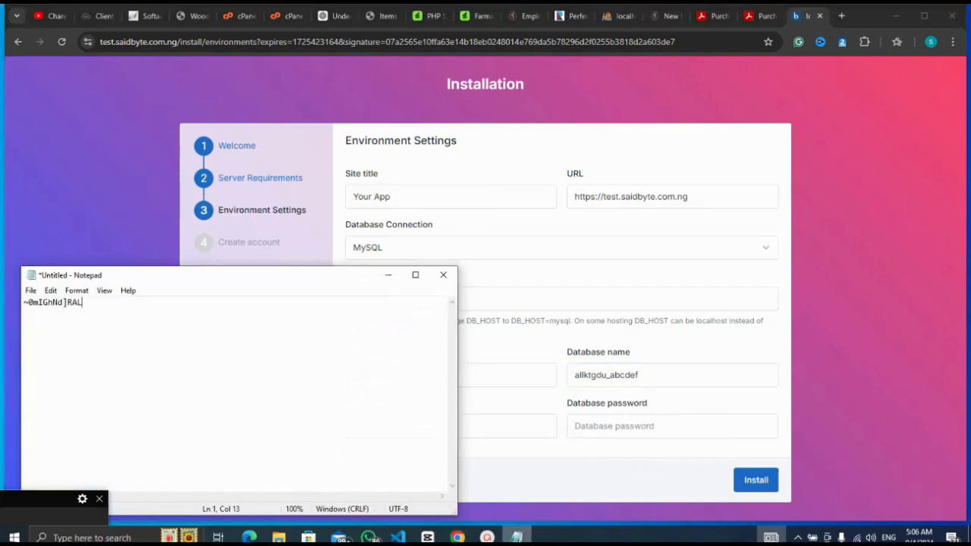
key("ctrl+a")
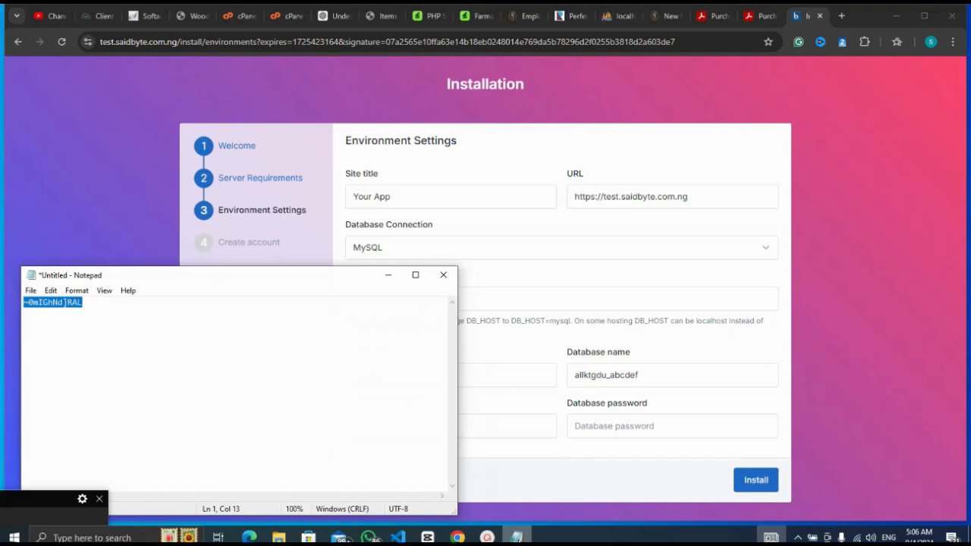
left_click(619, 426)
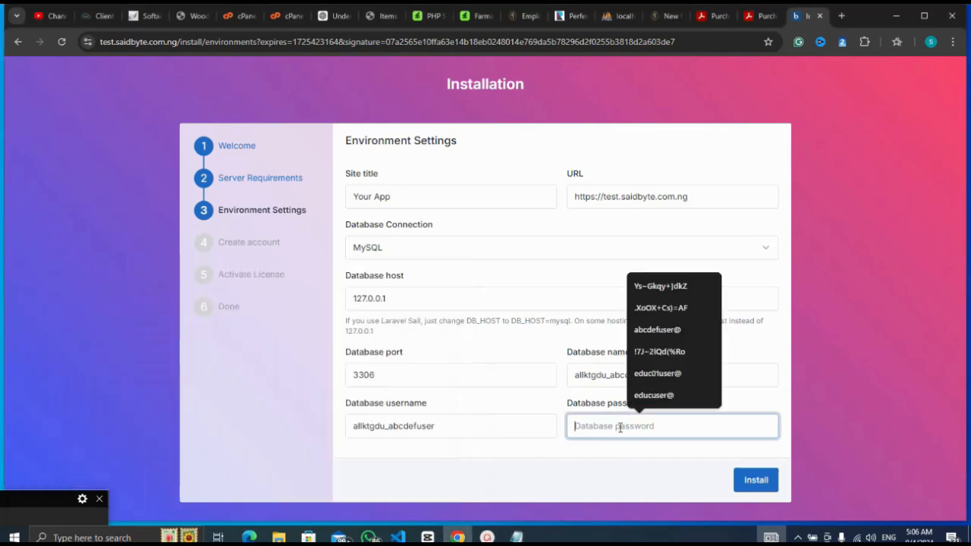
key("ctrl+v")
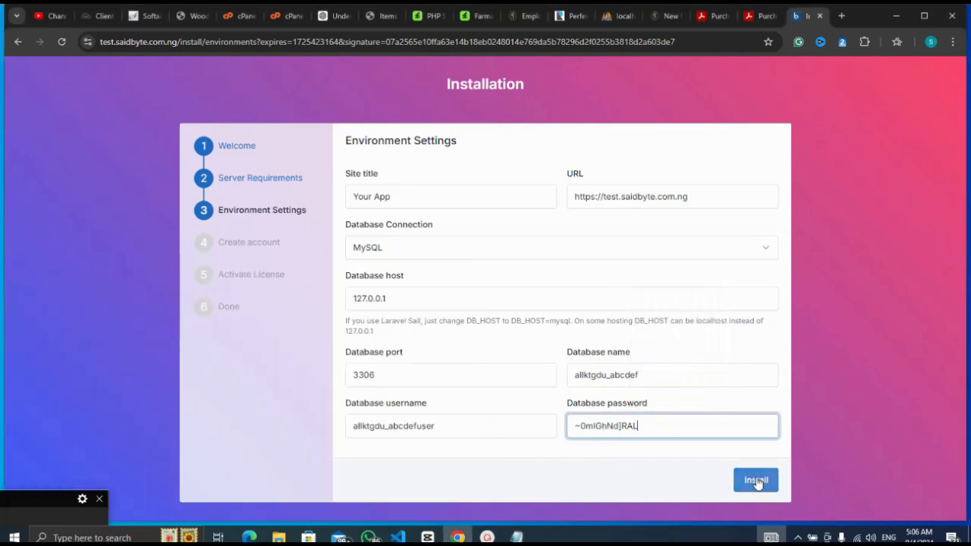
left_click(757, 481)
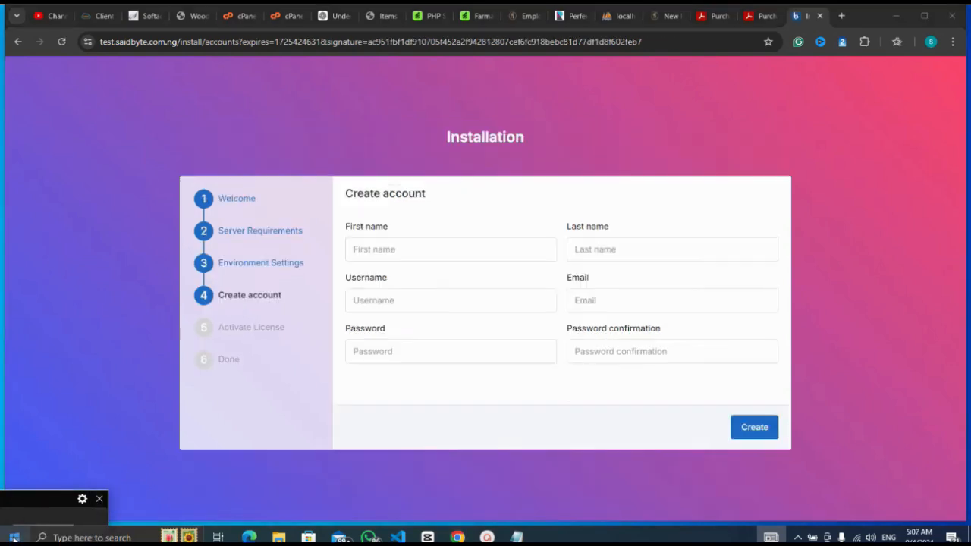
Enter 'admin' as the first name, last name and username.
left_click(408, 243)
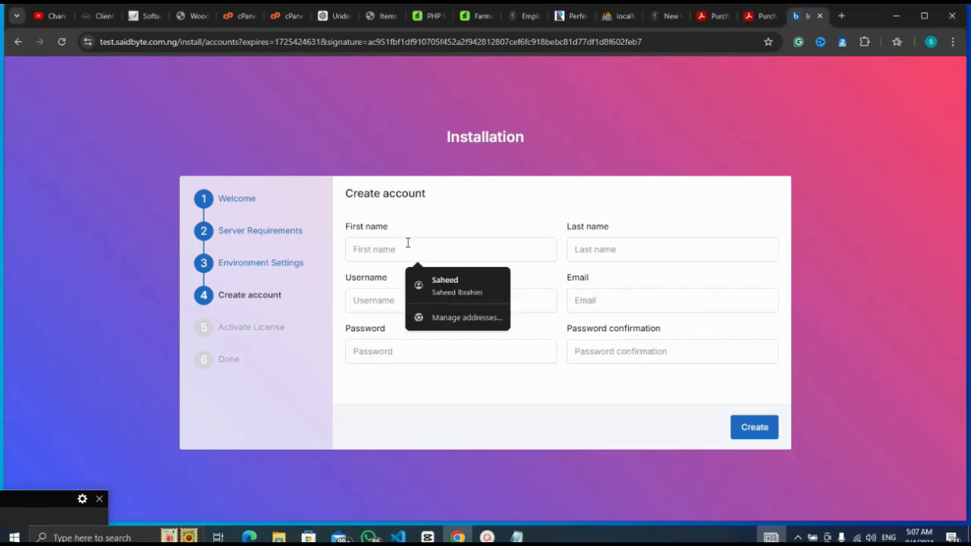
type("a")
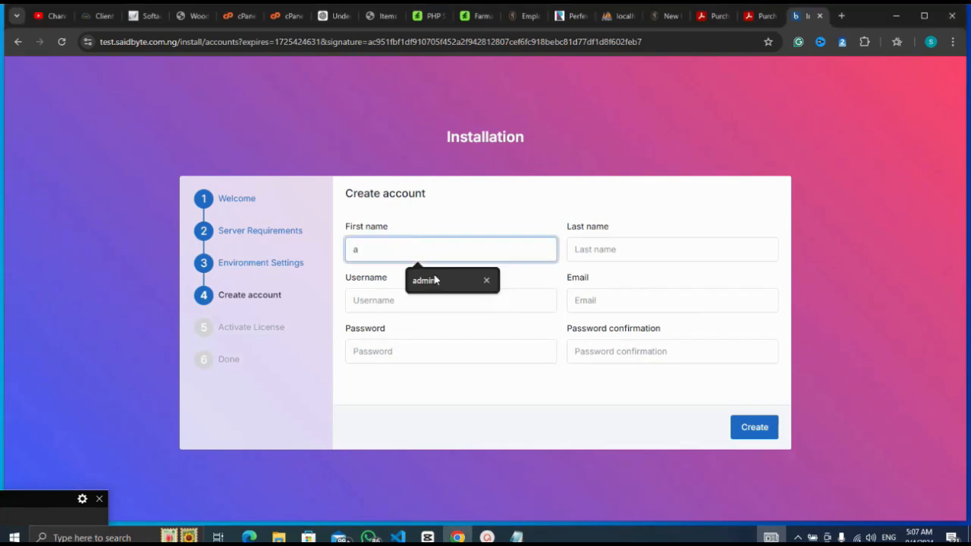
left_click(438, 280)
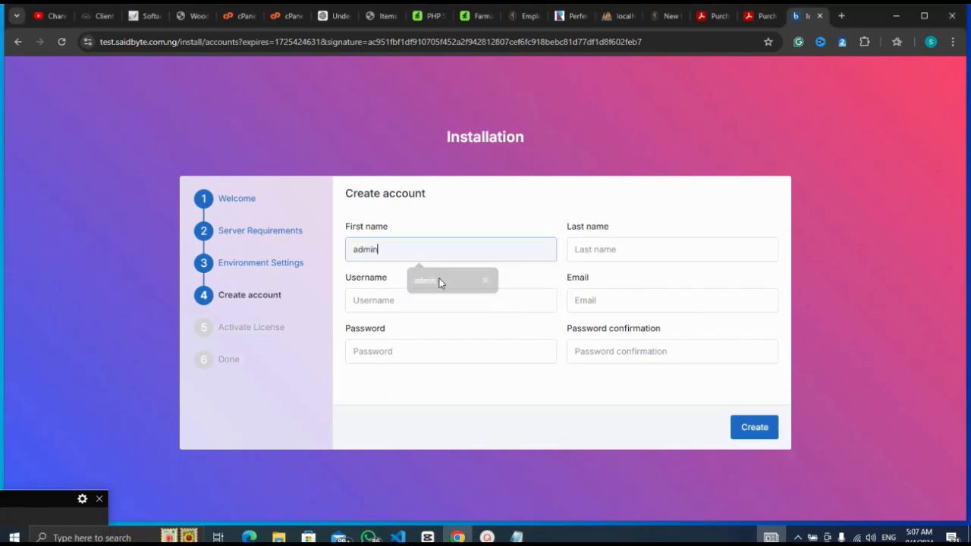
left_click(575, 248)
type("admin")
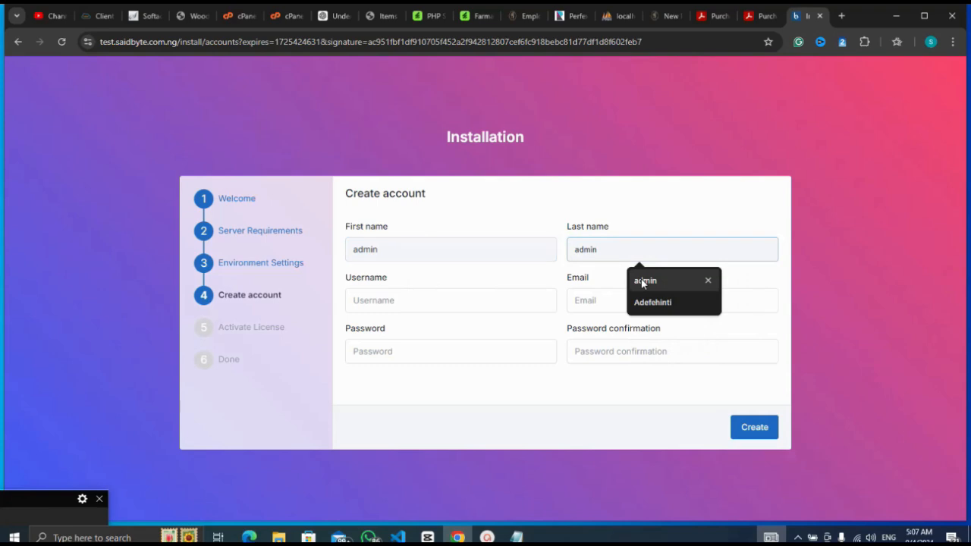
left_click(642, 281)
left_click(507, 304)
type("ad")
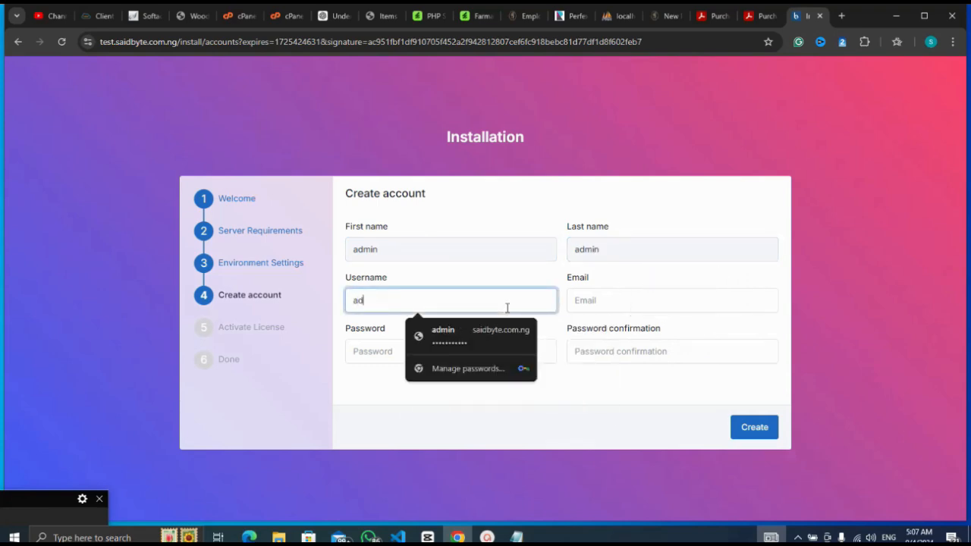
type("min")
left_click(32, 515)
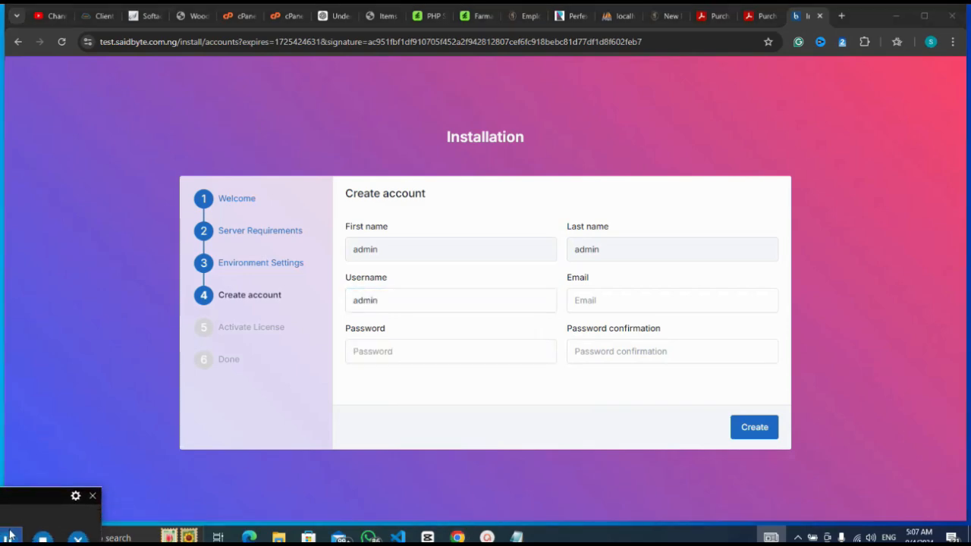
Choose the suggested admin email, enter and confirm the password, and create the account.
left_click(598, 305)
type("a")
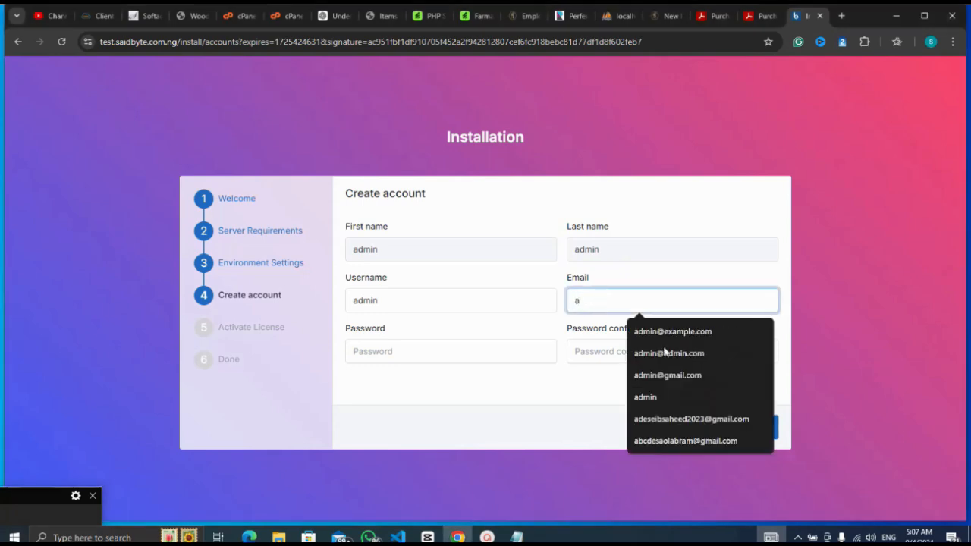
left_click(656, 332)
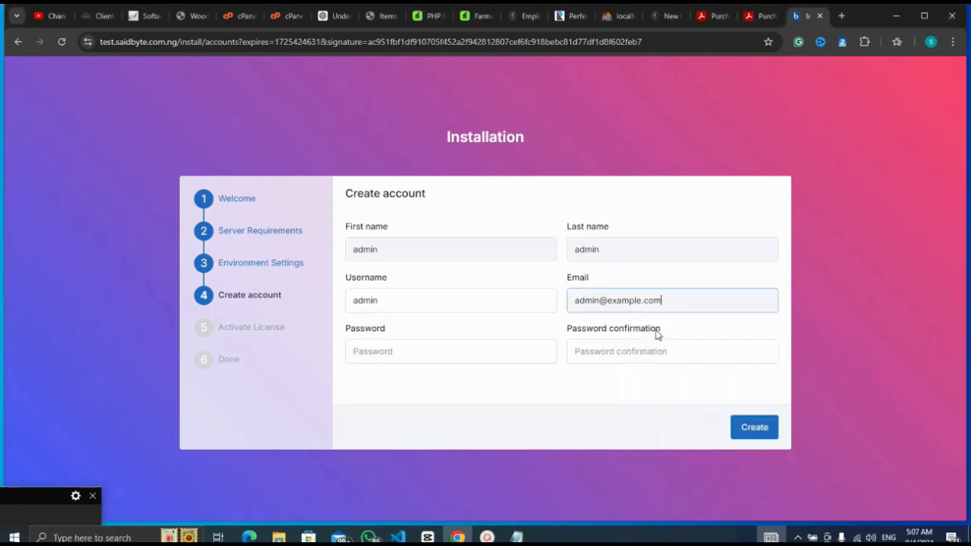
left_click(493, 359)
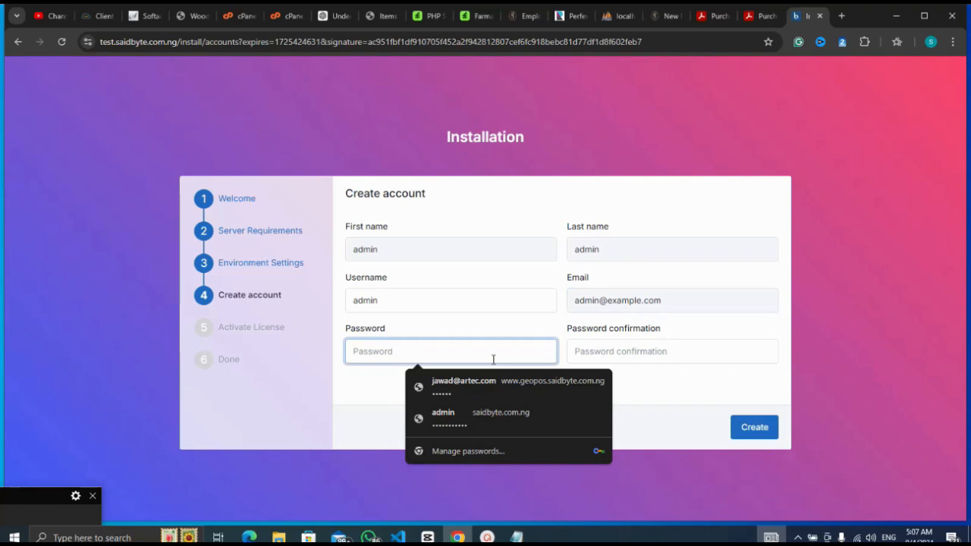
type("12")
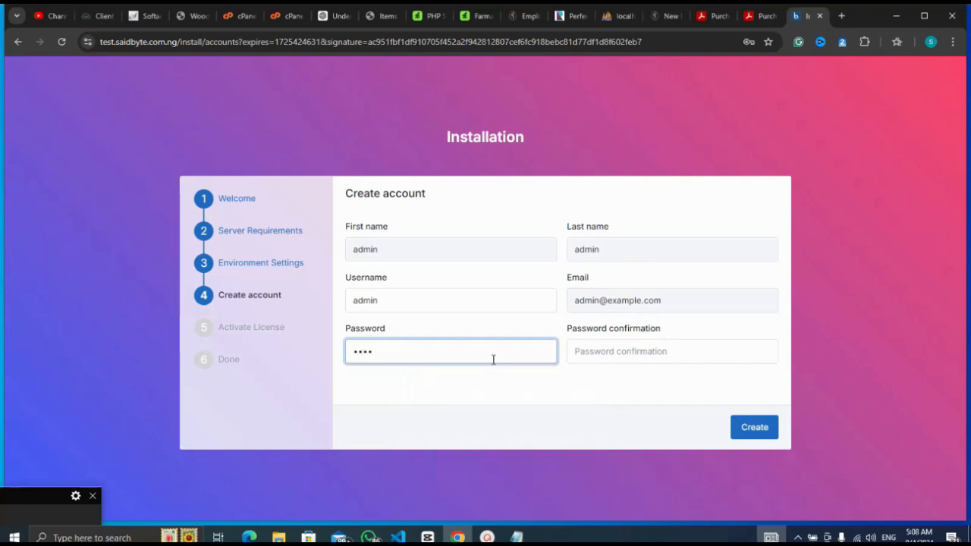
left_click(692, 357)
type("12")
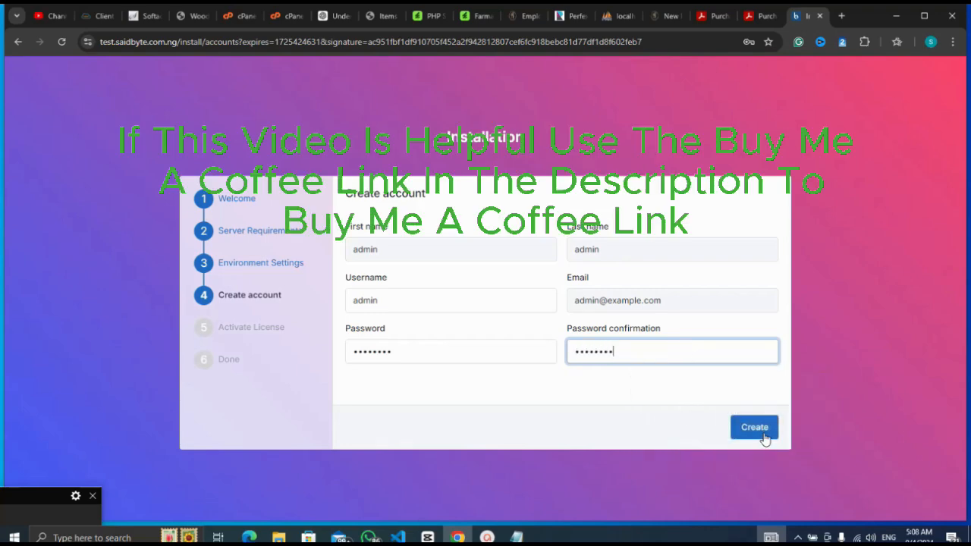
left_click(761, 436)
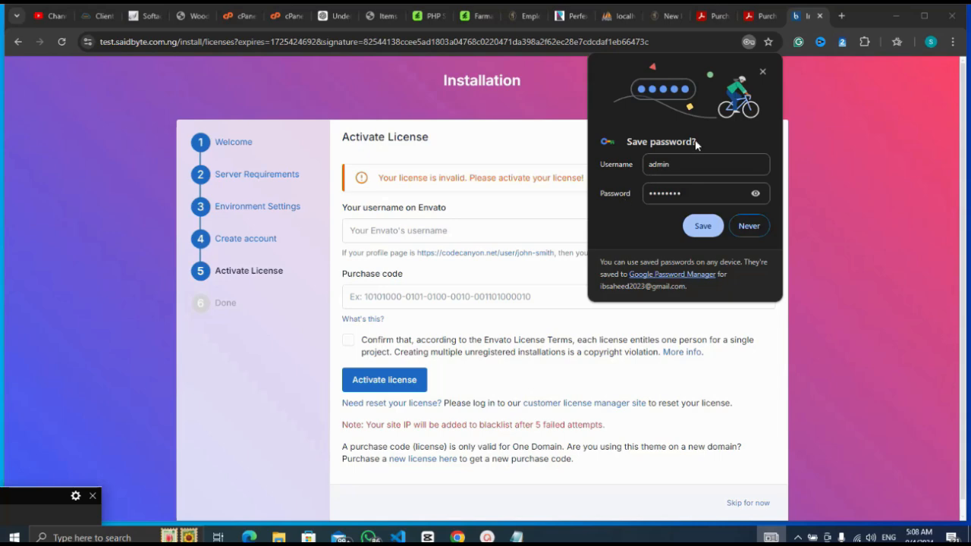
Save the admin login in Chrome and go to the new admin dashboard.
left_click(702, 225)
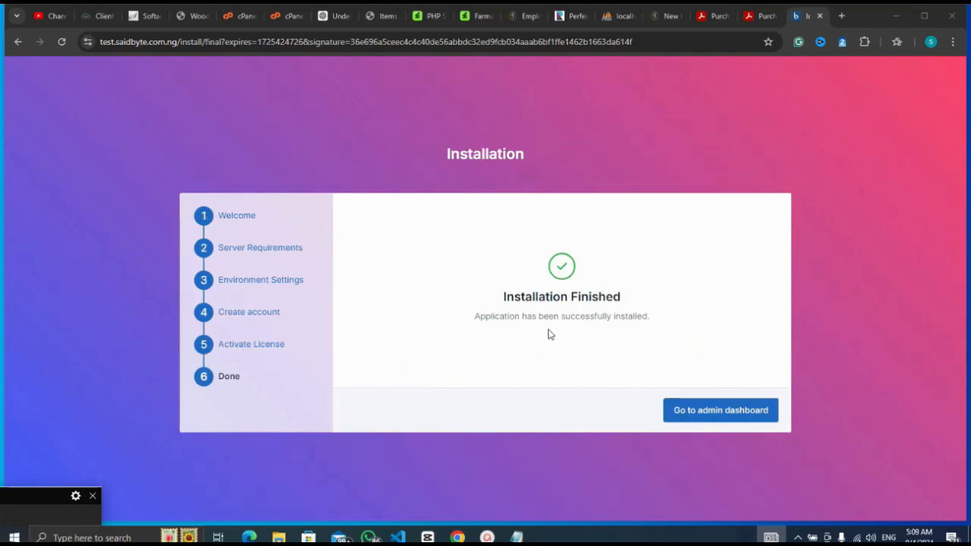
left_click(723, 414)
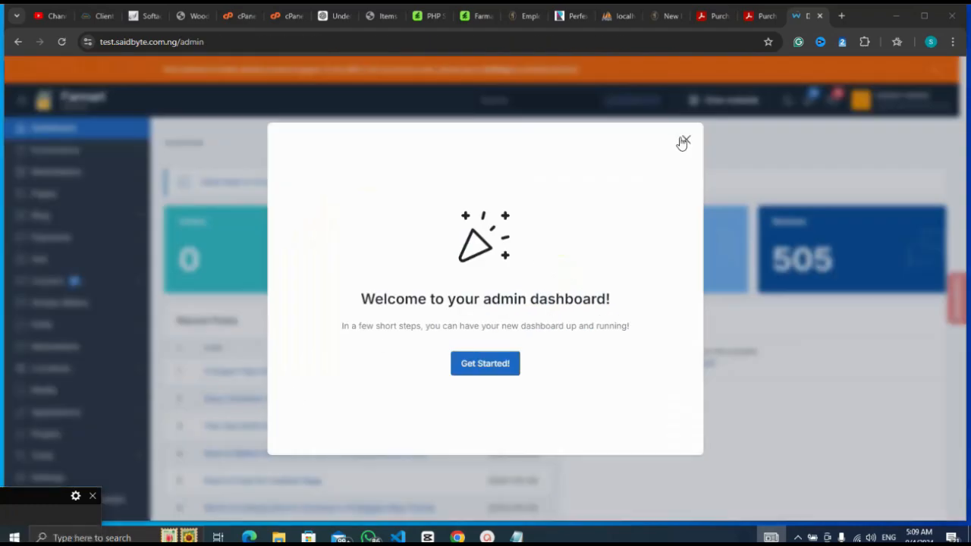
Close the welcome popup and postpone the Quick Setup Wizard with 'Yes, I'll finish it later'.
left_click(683, 142)
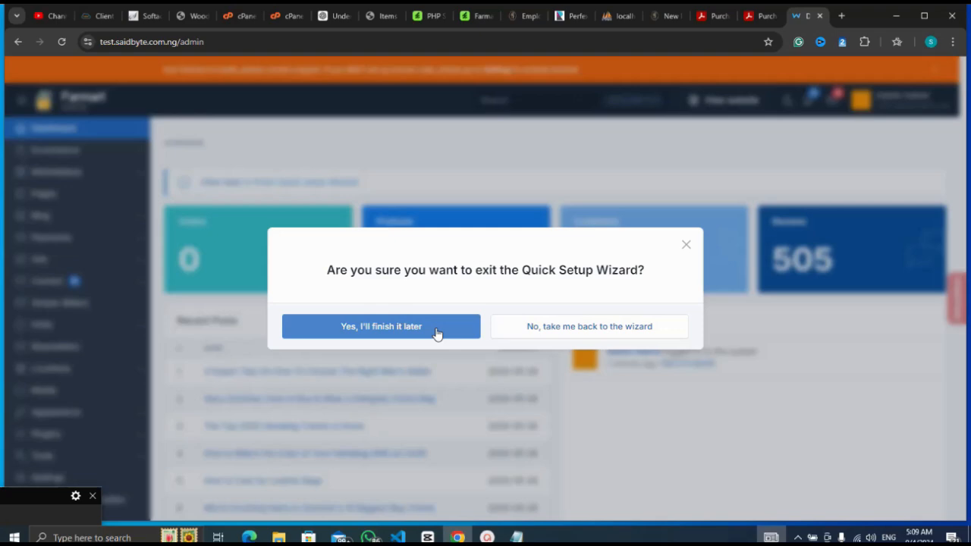
left_click(437, 335)
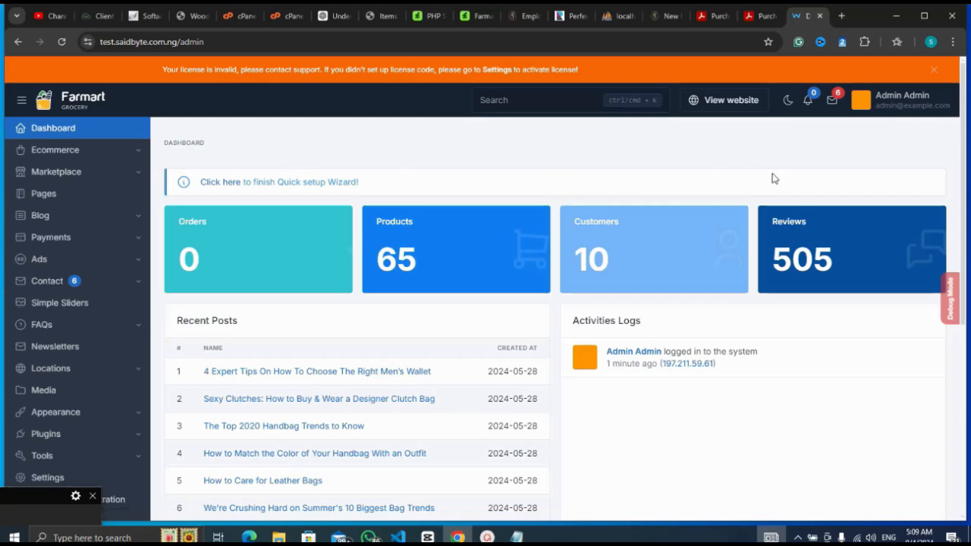
left_click(54, 514)
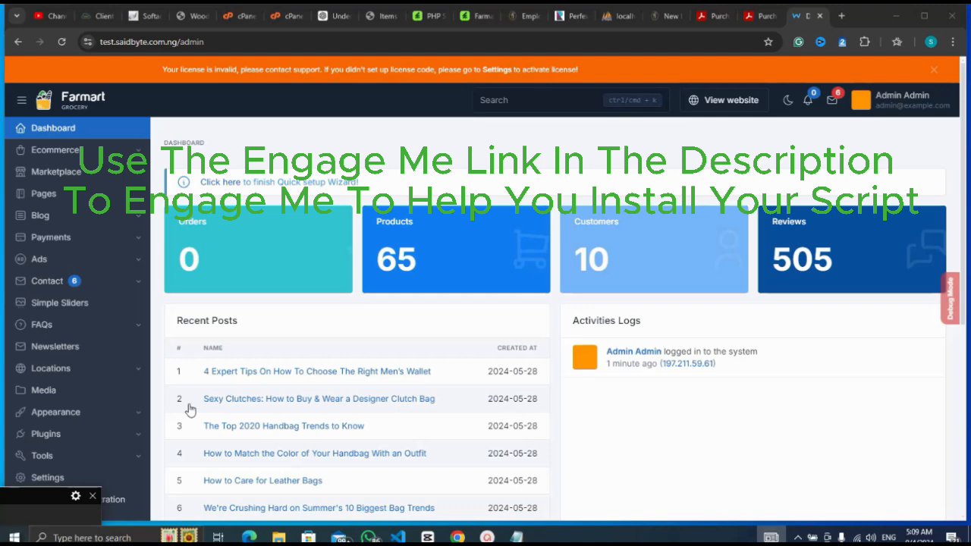